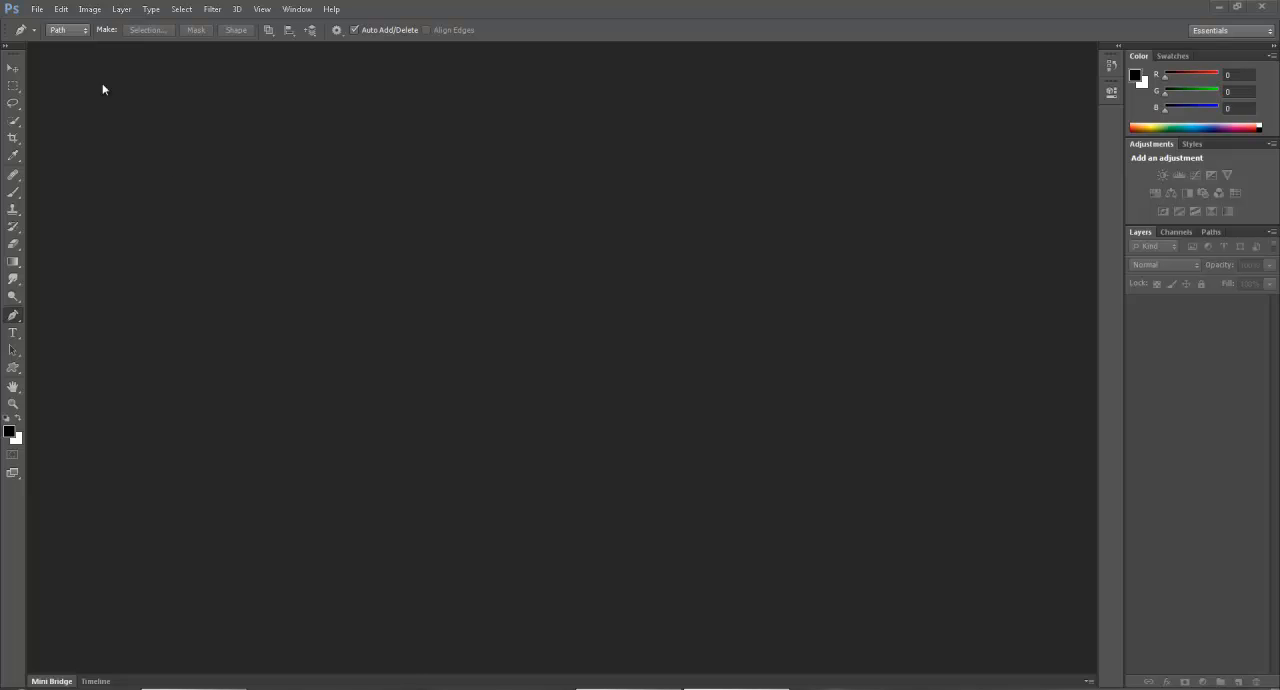
Create a new 10 x 10 inch document at 72 pixels/inch in RGB Color with a white background.
{"action": "left_click", "coordinate": [37, 9]}
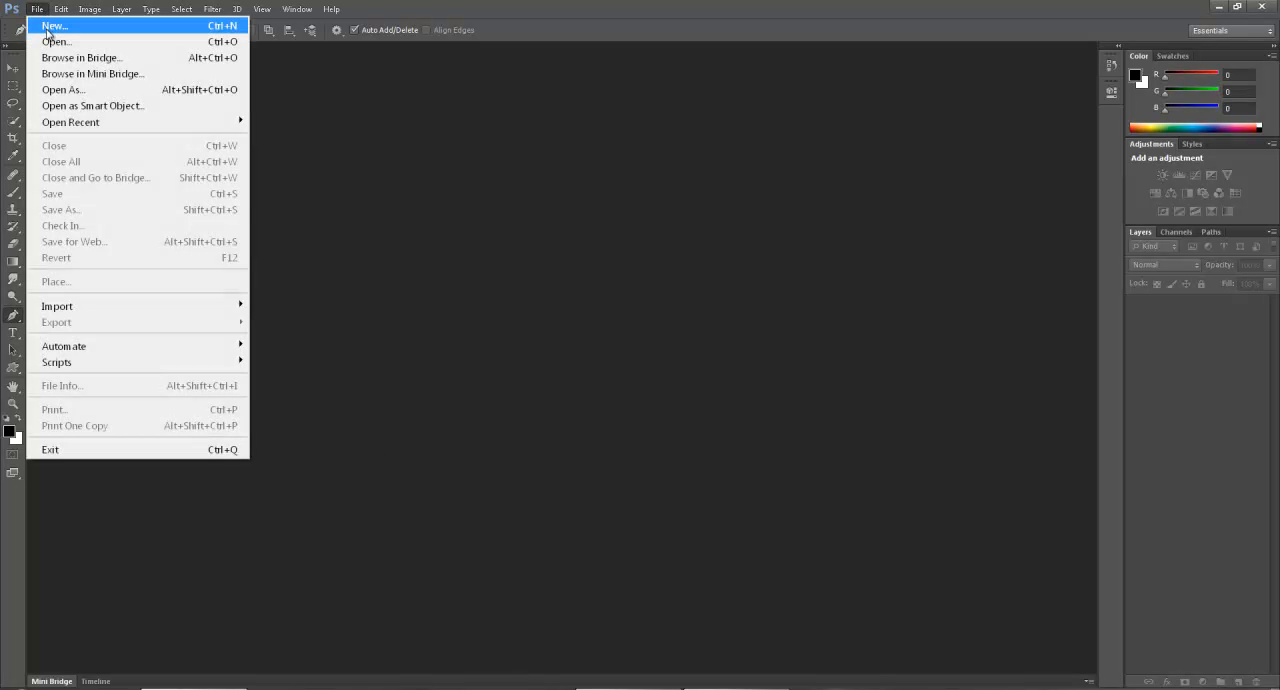
{"action": "left_click", "coordinate": [47, 27]}
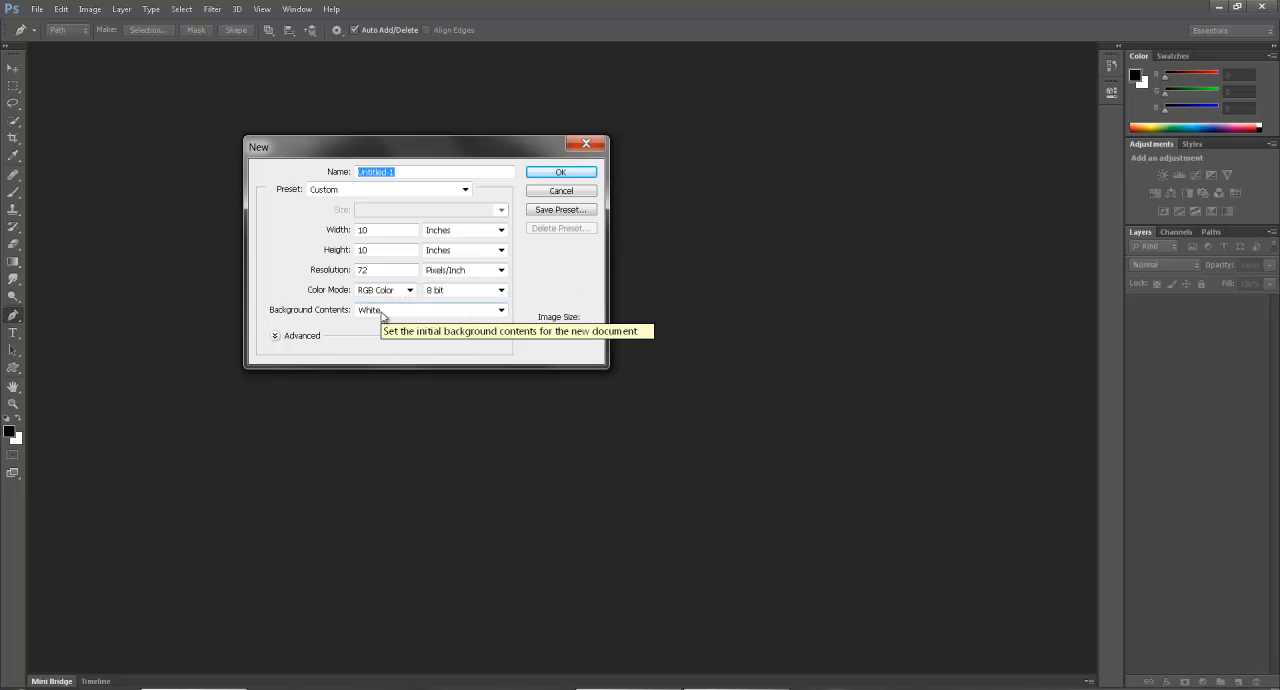
{"action": "left_click", "coordinate": [582, 177]}
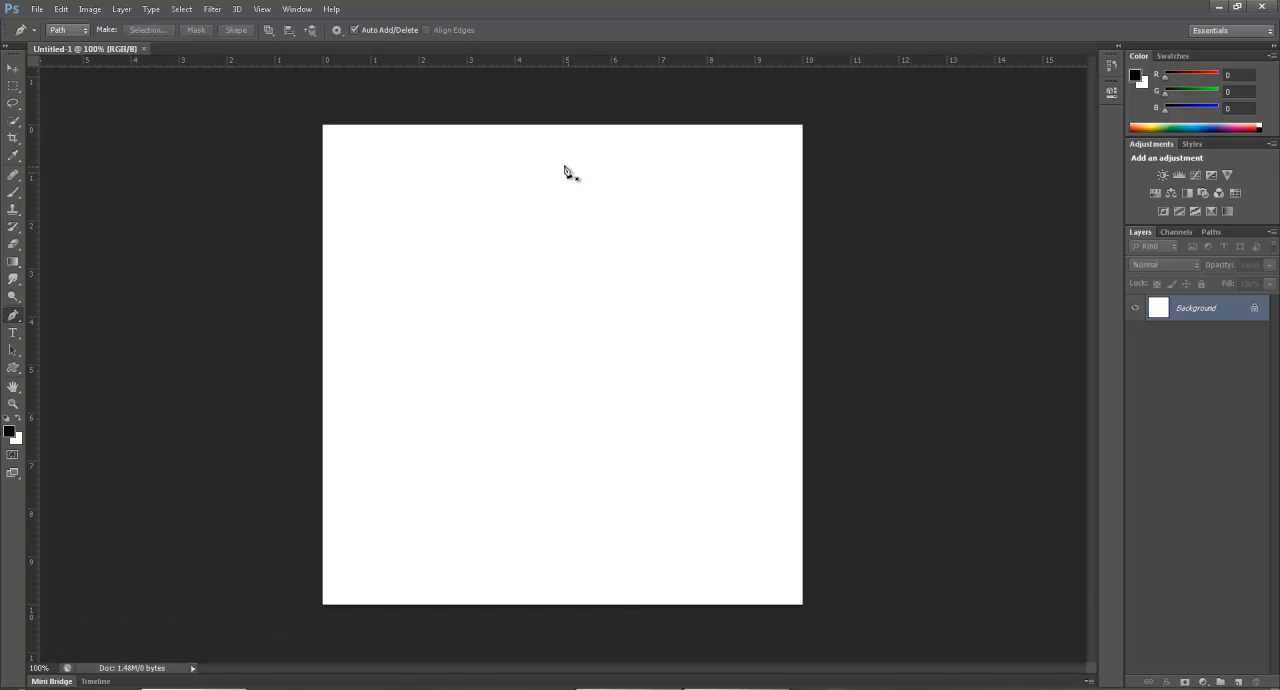
Draw a closed five-sided path in the upper part of the canvas with the Pen tool in Path mode.
{"action": "left_click", "coordinate": [12, 69]}
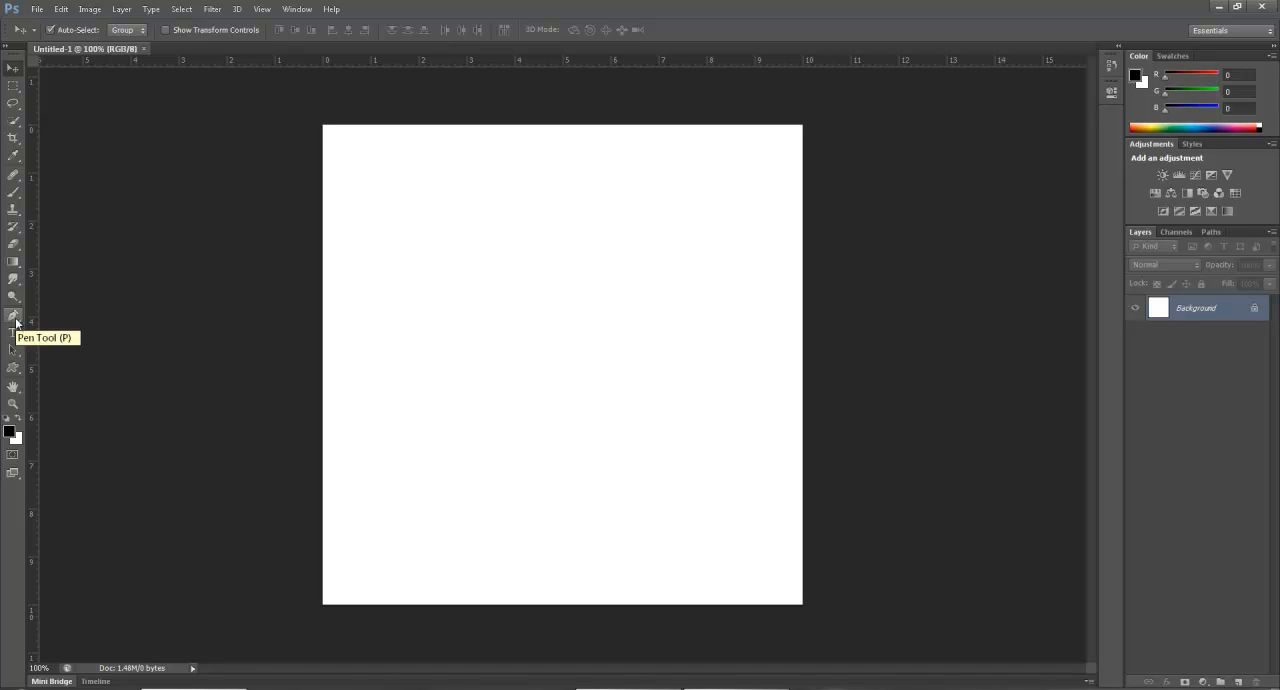
{"action": "left_click", "coordinate": [14, 316]}
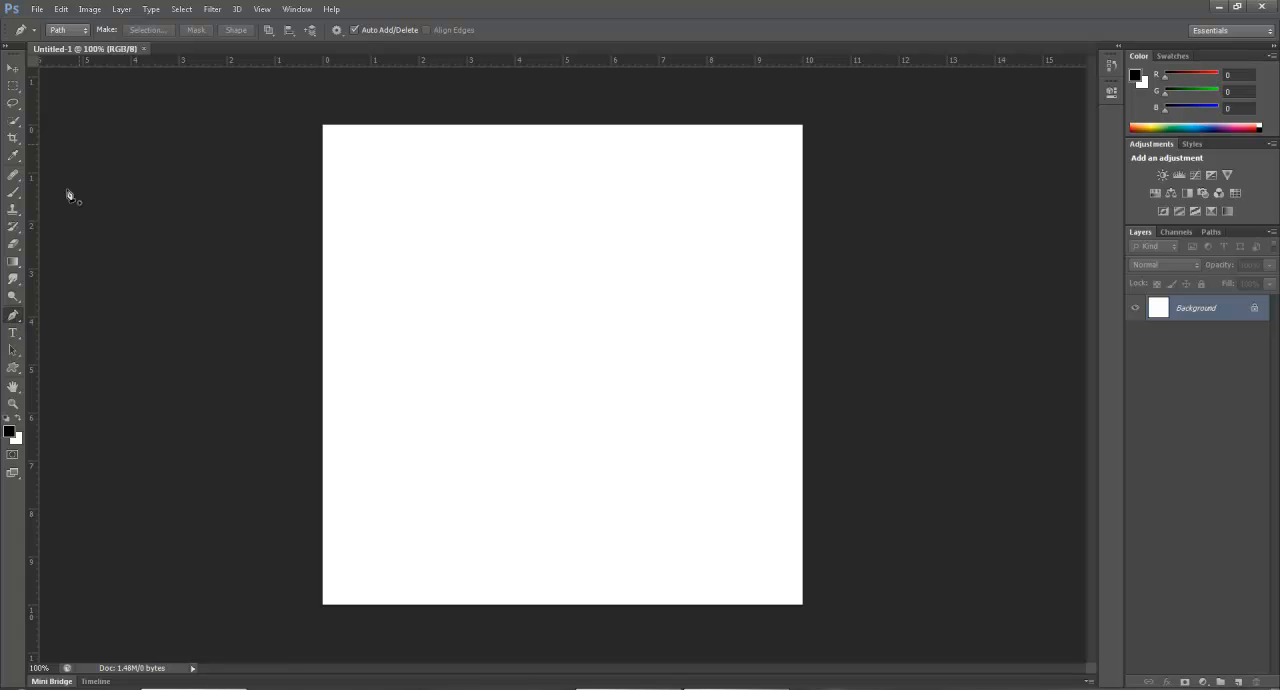
{"action": "left_click", "coordinate": [84, 29]}
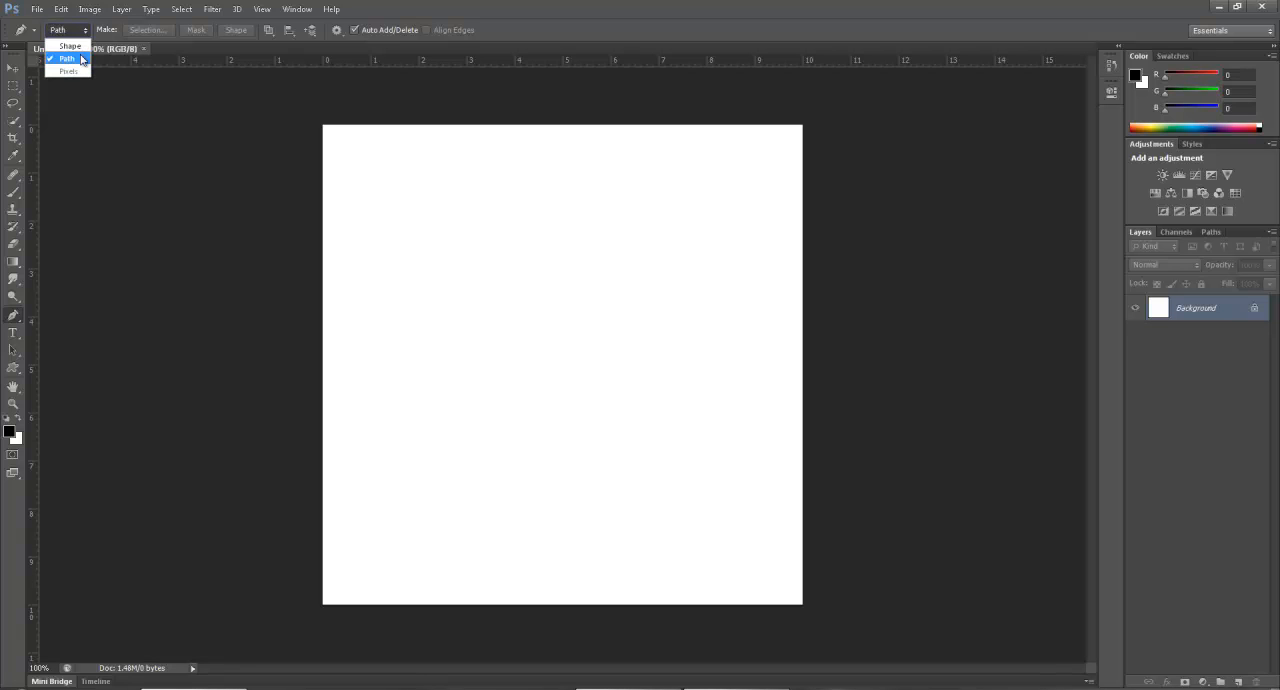
{"action": "left_click", "coordinate": [85, 32]}
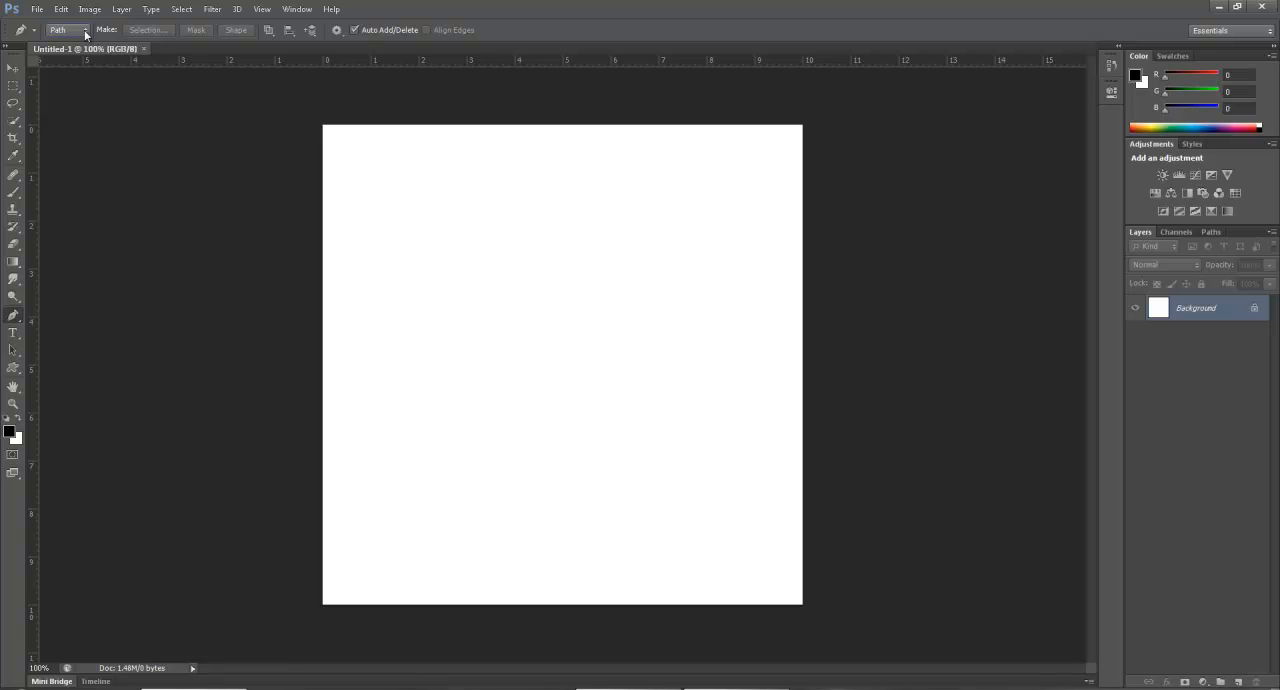
{"action": "left_click", "coordinate": [440, 288]}
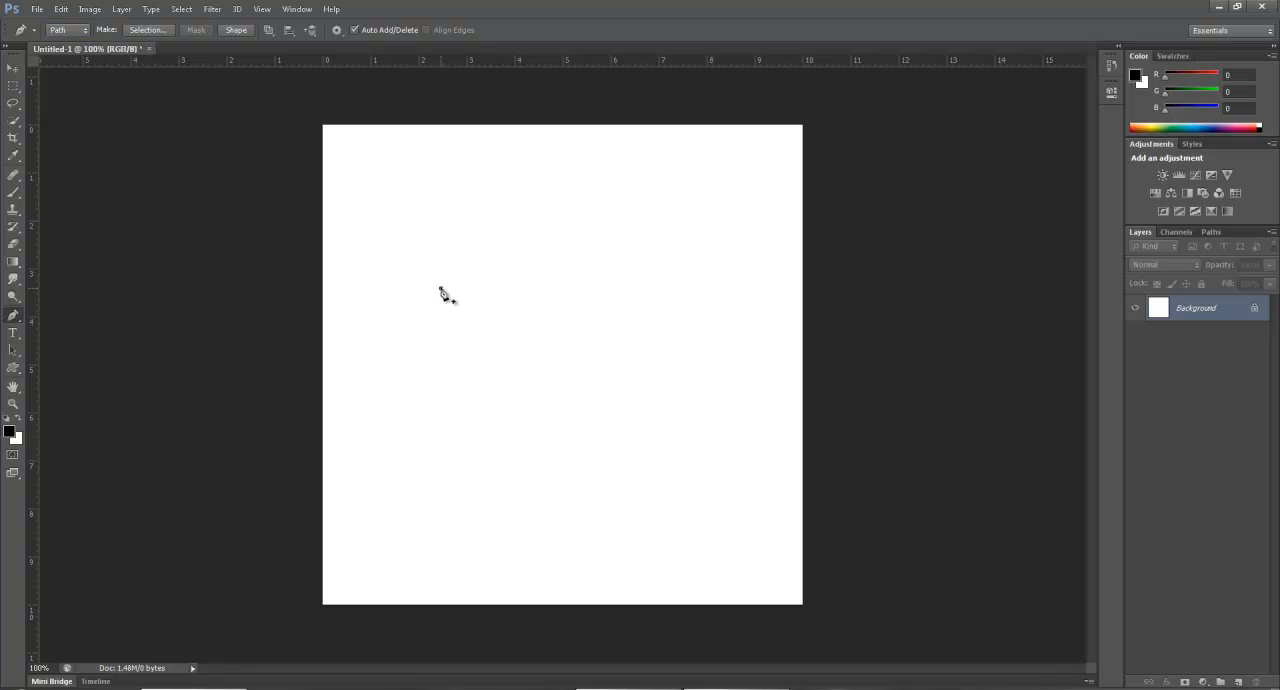
{"action": "left_click", "coordinate": [540, 285]}
{"action": "left_click", "coordinate": [557, 211]}
{"action": "left_click", "coordinate": [488, 156]}
{"action": "left_click", "coordinate": [428, 196]}
{"action": "left_click", "coordinate": [441, 289]}
Redisplay the work path and add a closed triangle to it below the pentagon.
{"action": "left_click", "coordinate": [1156, 312]}
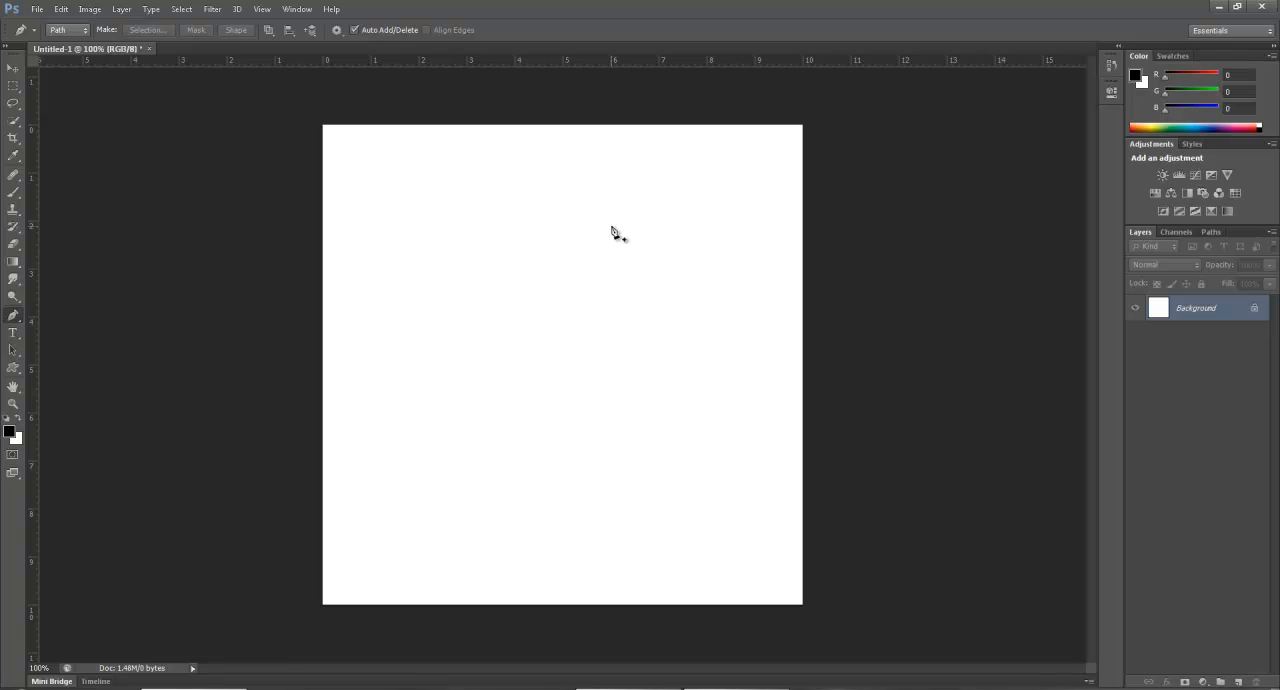
{"action": "left_click", "coordinate": [1212, 231]}
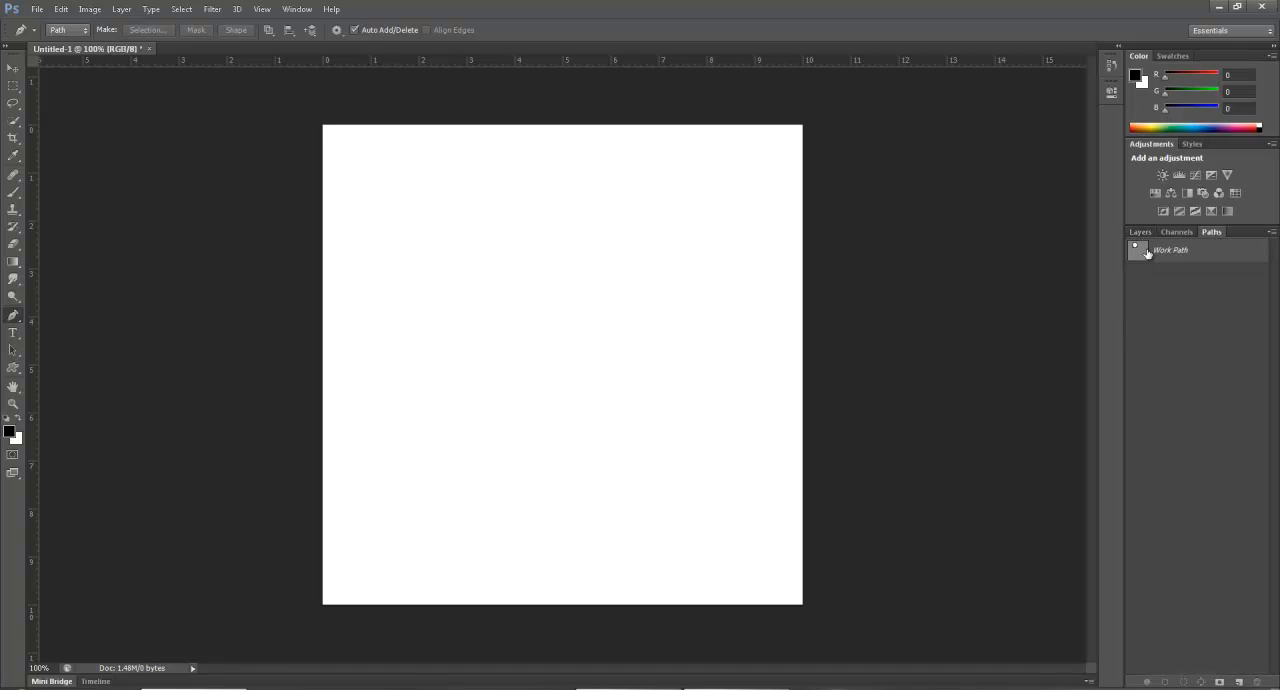
{"action": "left_click", "coordinate": [1172, 251]}
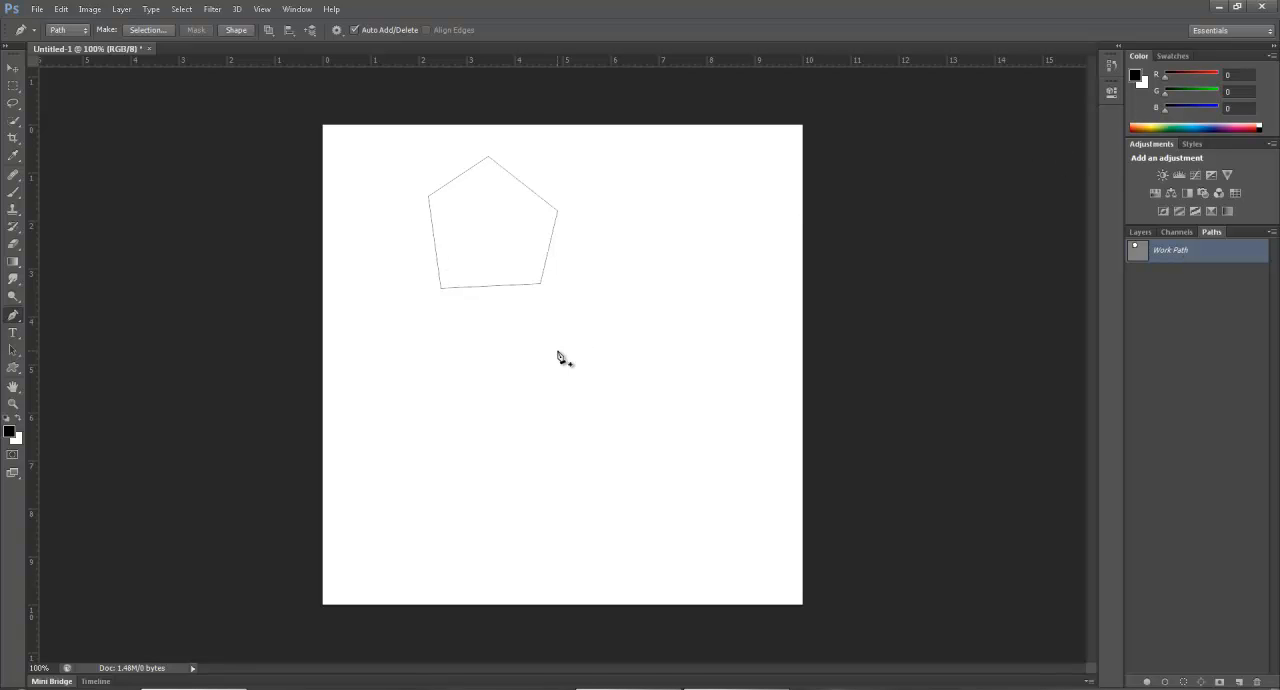
{"action": "left_click", "coordinate": [596, 328]}
{"action": "left_click", "coordinate": [450, 436]}
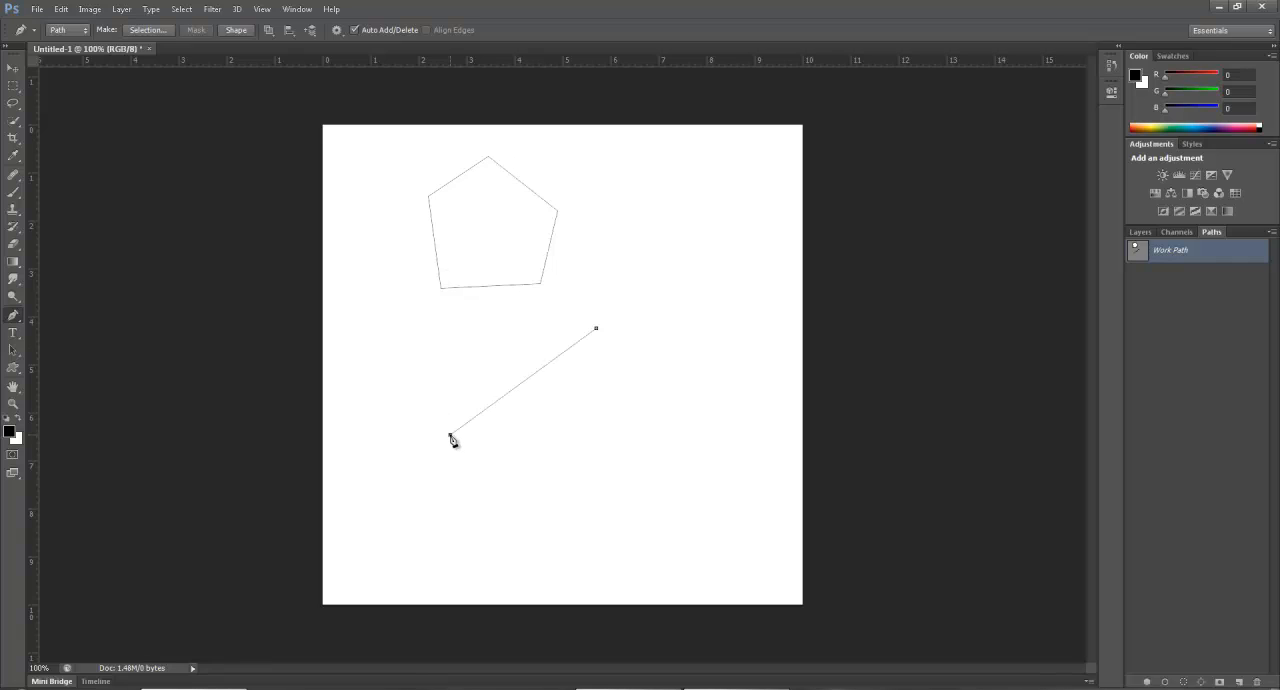
{"action": "left_click", "coordinate": [614, 446]}
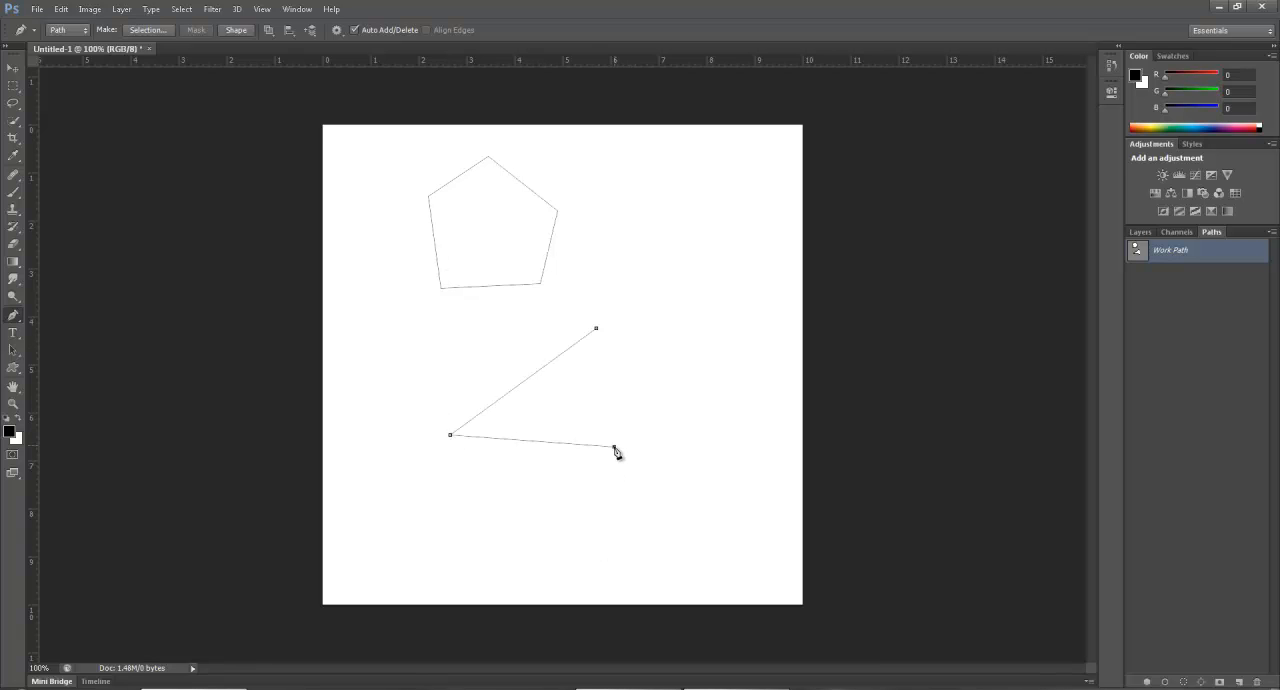
{"action": "left_click", "coordinate": [596, 329]}
Add an anchor point near the middle of each of the triangle's three sides.
{"action": "left_click", "coordinate": [12, 318]}
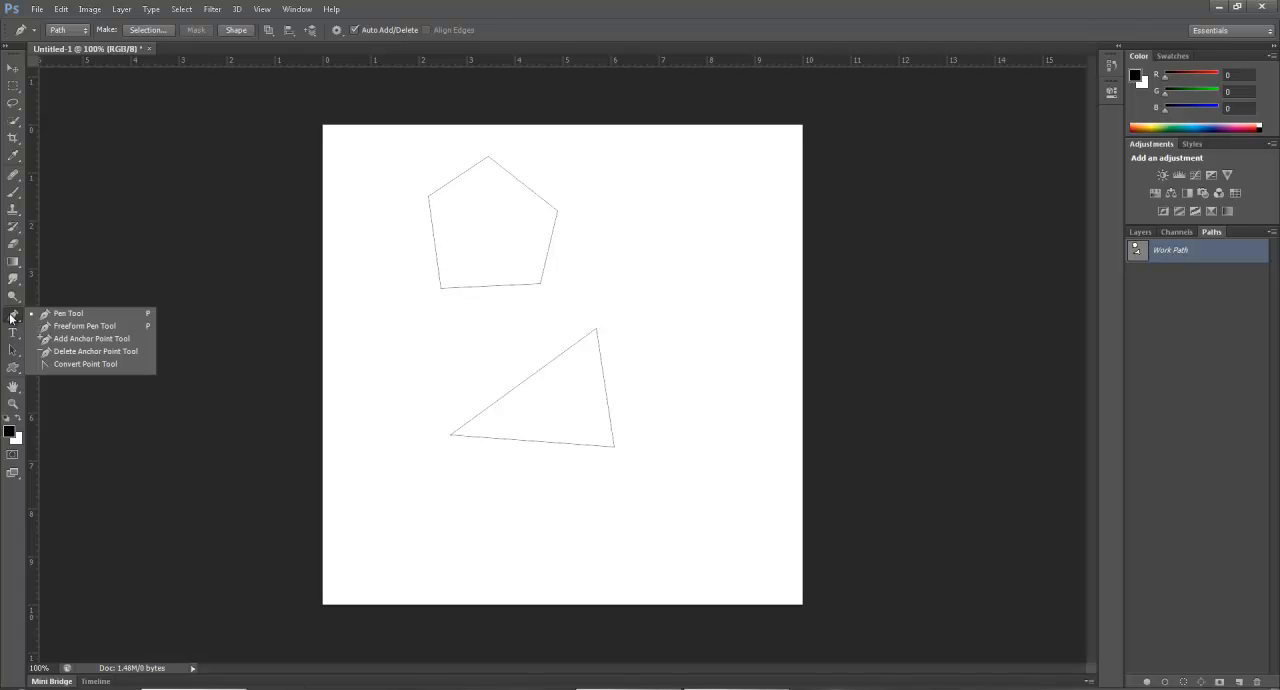
{"action": "left_click", "coordinate": [72, 340]}
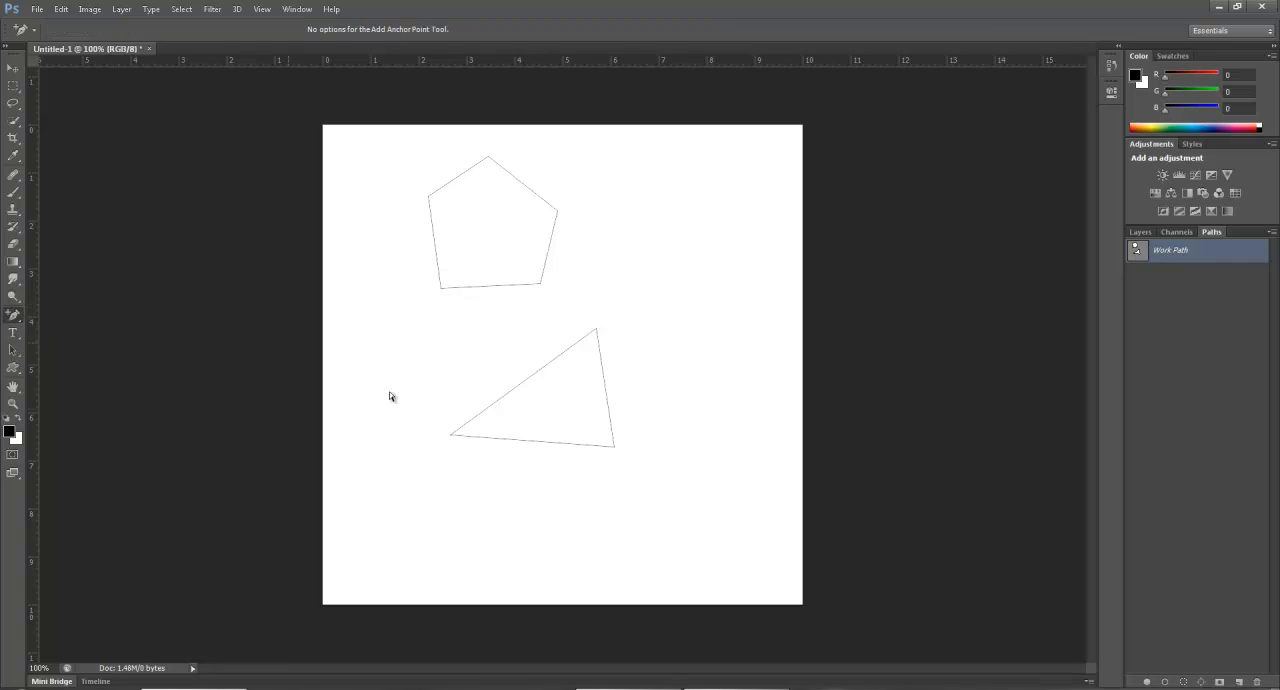
{"action": "left_click", "coordinate": [529, 380]}
{"action": "left_click", "coordinate": [605, 385]}
{"action": "left_click", "coordinate": [526, 441]}
Delete the added anchor points from the triangle's bottom and right sides, and reselect the triangle in the work path.
{"action": "left_click", "coordinate": [14, 315]}
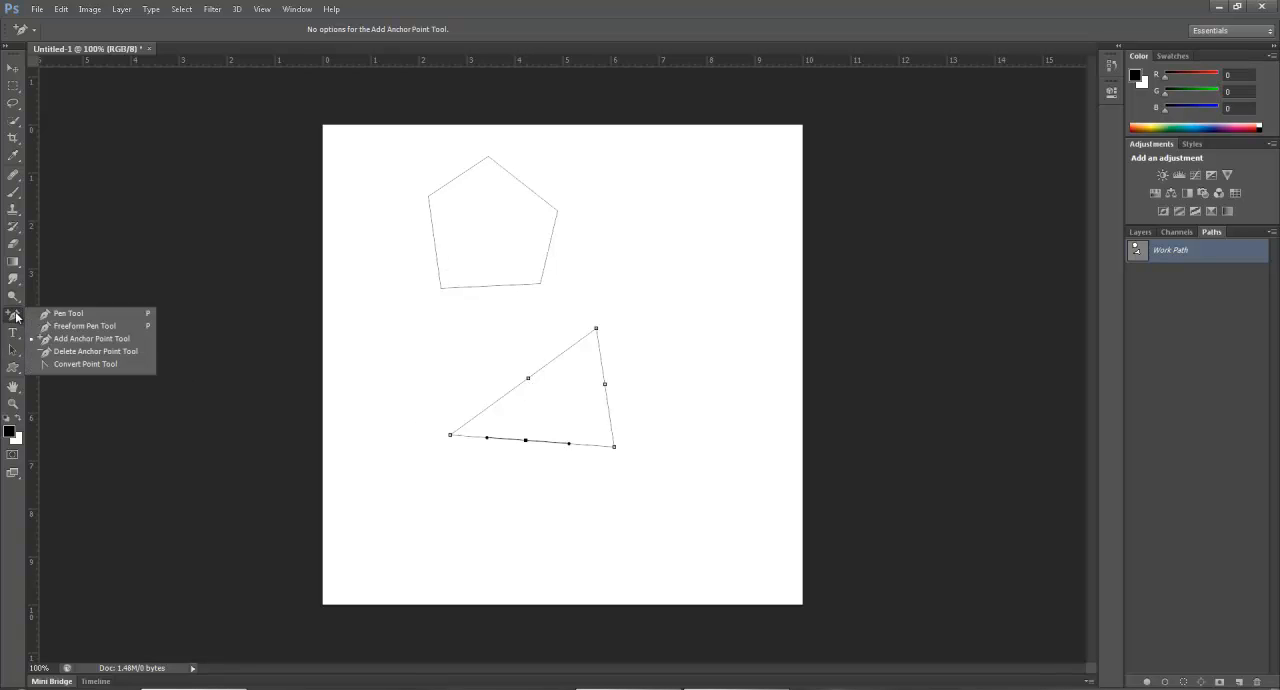
{"action": "left_click", "coordinate": [64, 354]}
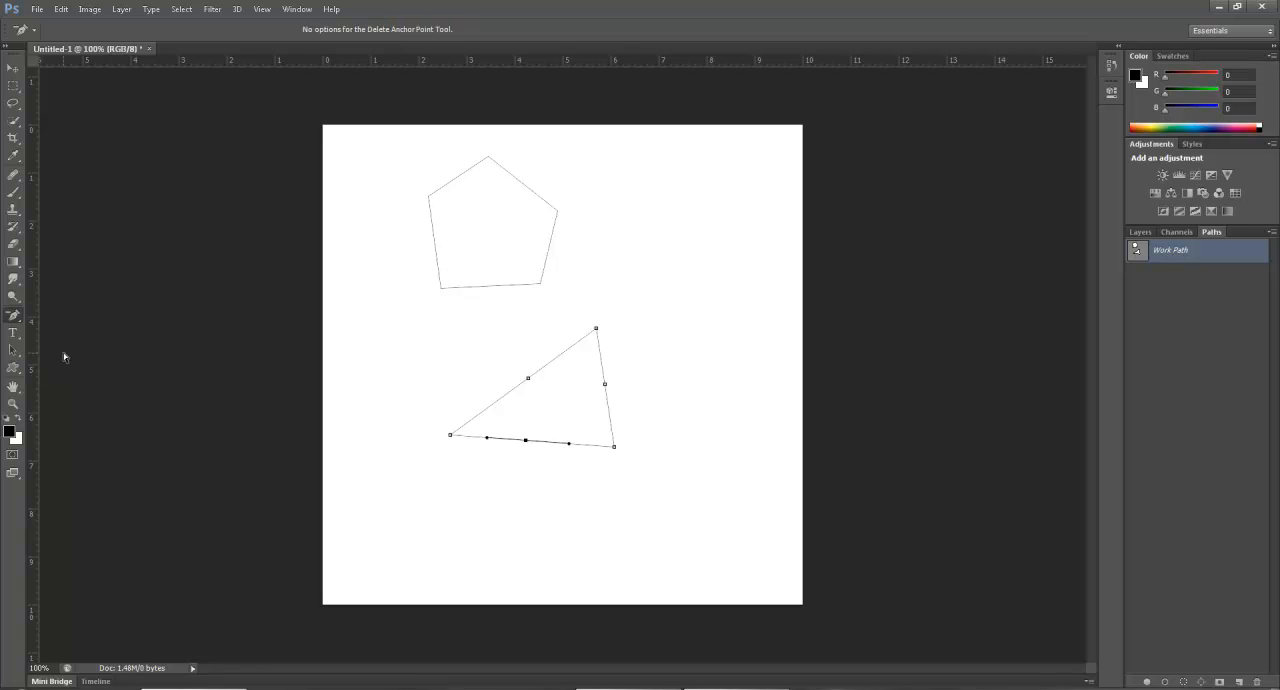
{"action": "left_click", "coordinate": [525, 441]}
{"action": "left_click", "coordinate": [693, 332]}
{"action": "left_click", "coordinate": [536, 377]}
{"action": "key", "text": "Return"}
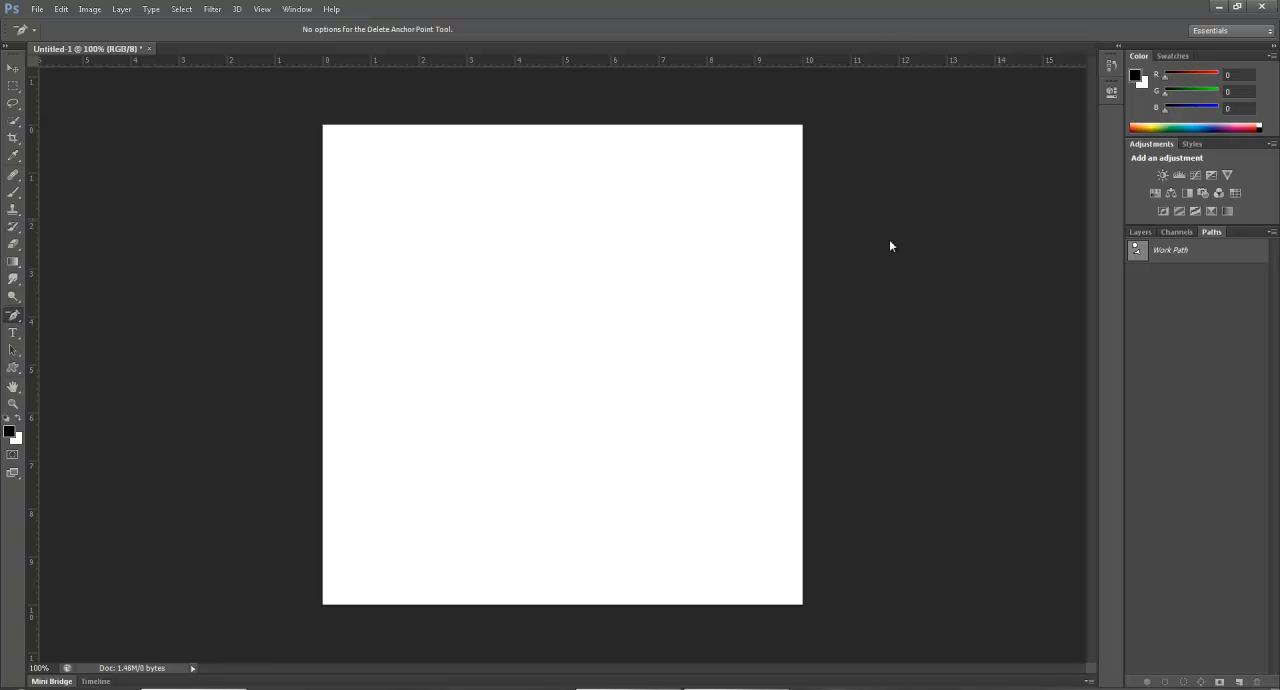
{"action": "left_click", "coordinate": [1186, 251]}
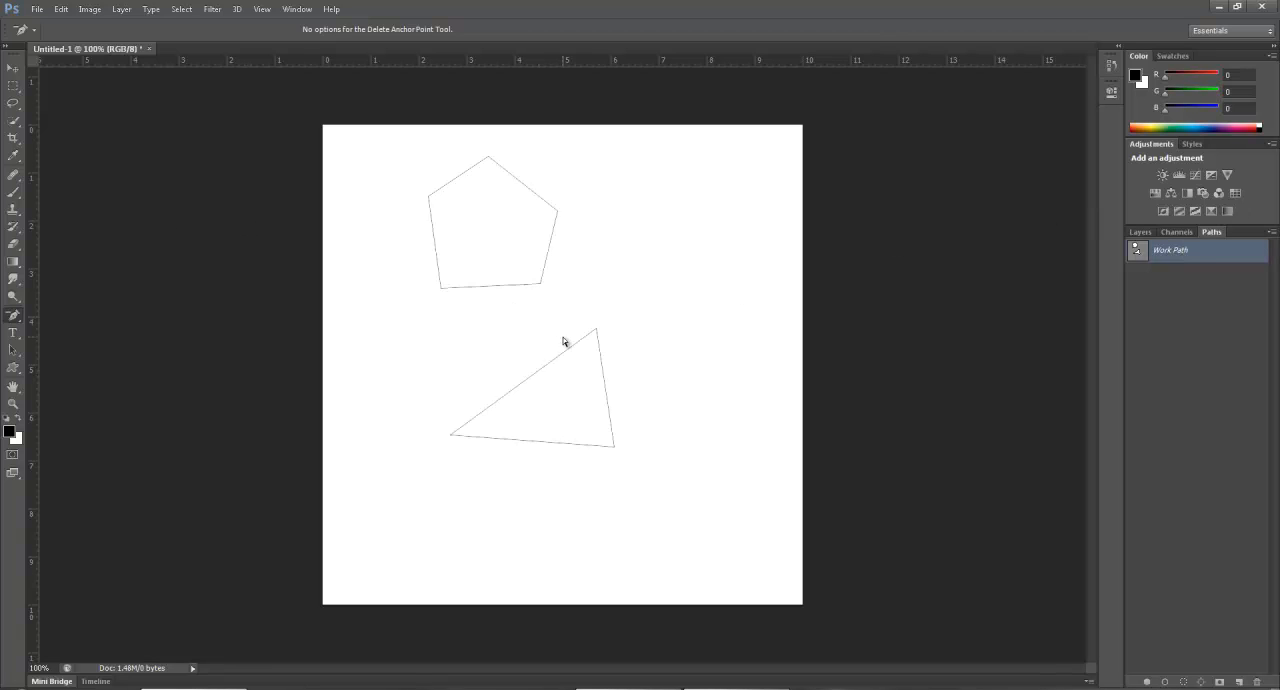
{"action": "left_click", "coordinate": [548, 368]}
Draw a closed four-sided path to the right of the pentagon with the Pen tool.
{"action": "right_click", "coordinate": [8, 320]}
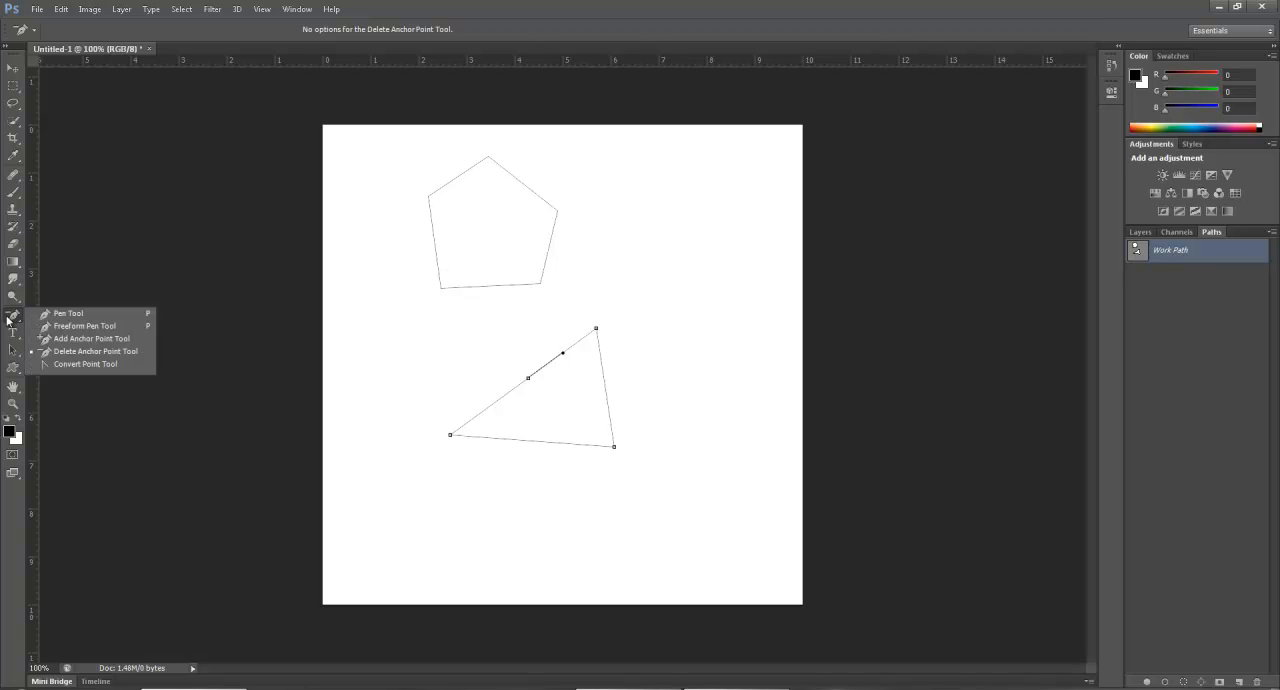
{"action": "left_click", "coordinate": [86, 316]}
{"action": "left_click", "coordinate": [616, 187]}
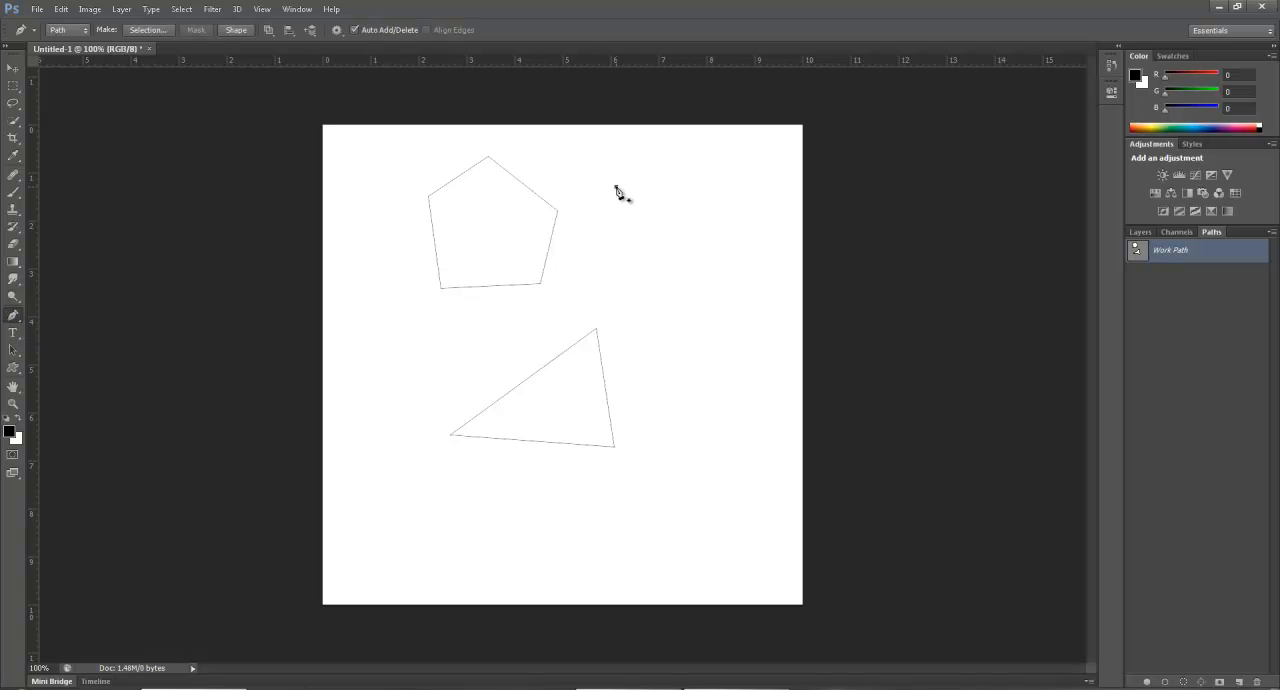
{"action": "left_click", "coordinate": [618, 260]}
{"action": "left_click", "coordinate": [706, 260]}
{"action": "left_click", "coordinate": [704, 183]}
{"action": "left_click", "coordinate": [617, 188]}
Delete the lower-right anchor point of the four-sided path with the Delete Anchor Point tool.
{"action": "left_click", "coordinate": [18, 315]}
{"action": "left_click", "coordinate": [70, 350]}
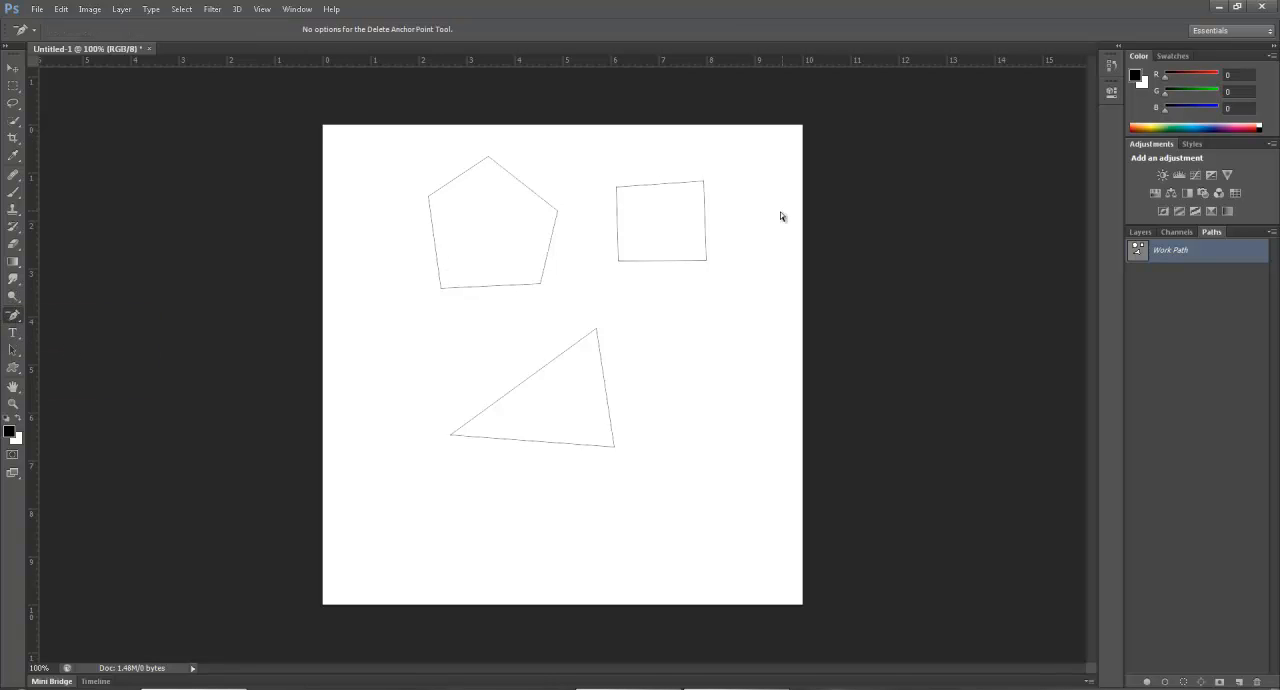
{"action": "left_click", "coordinate": [706, 261]}
Try adding and removing anchor points on the small triangle's edges with the Pen tool, and deselect the work path.
{"action": "left_click", "coordinate": [5, 318]}
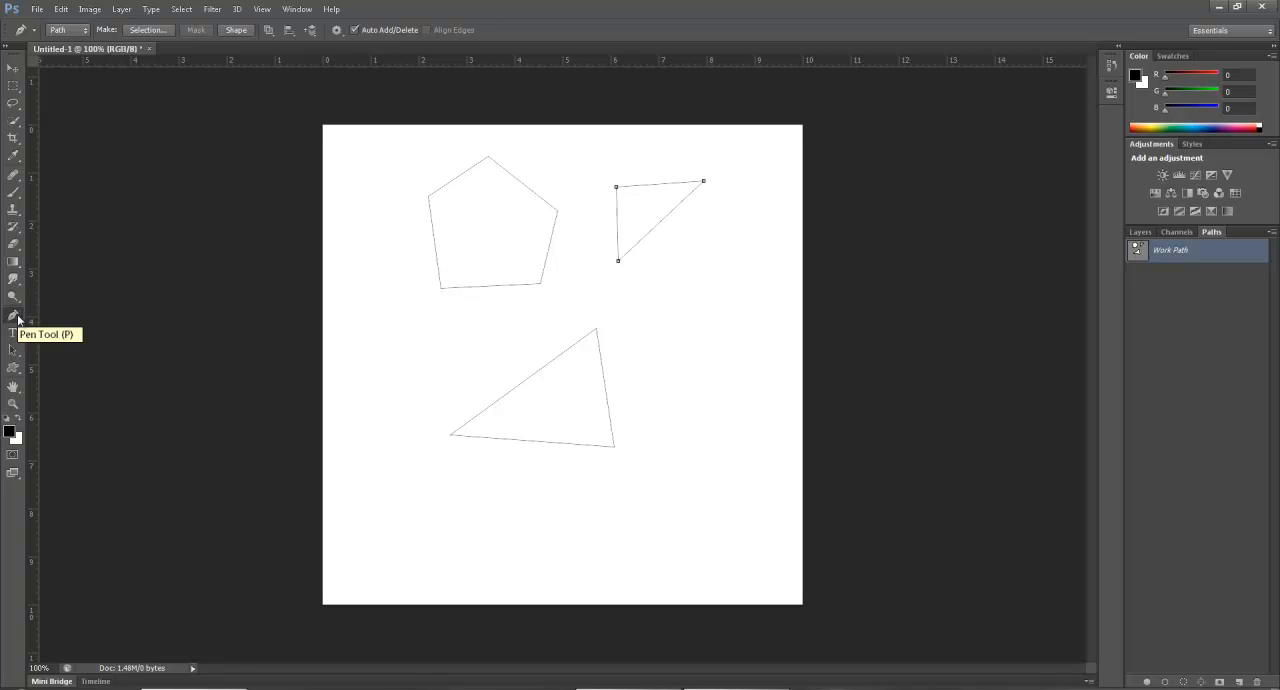
{"action": "left_click", "coordinate": [18, 319]}
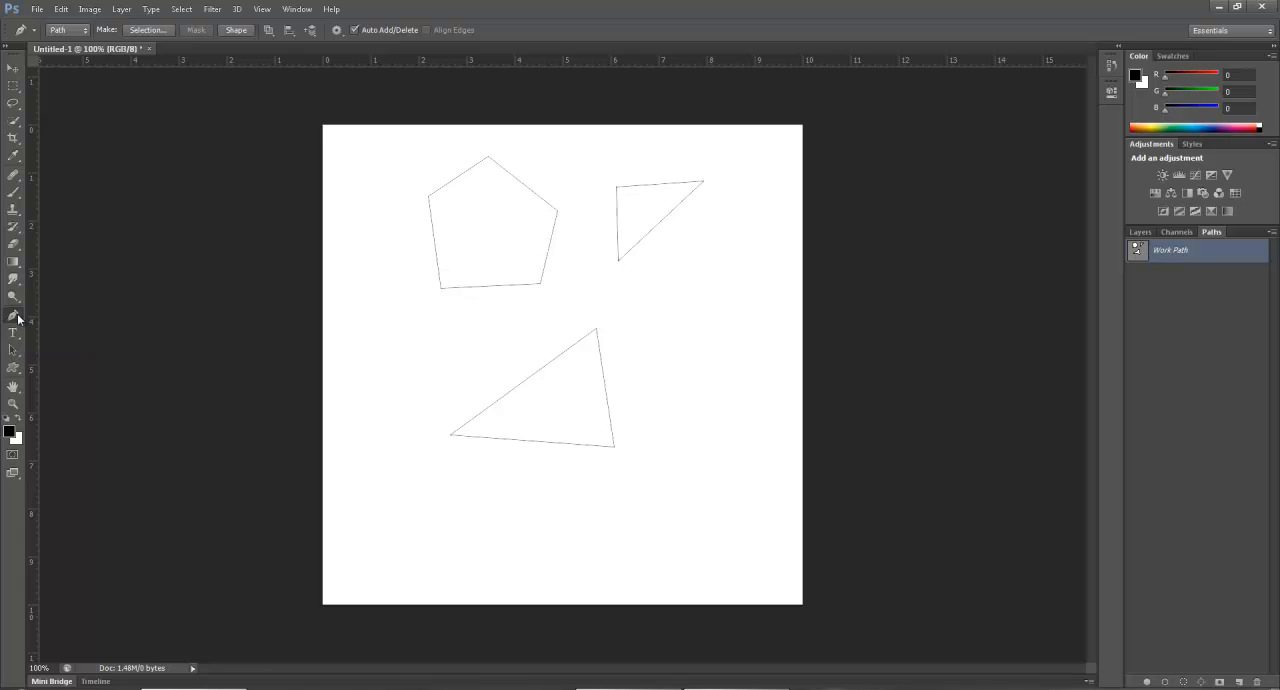
{"action": "left_click", "coordinate": [18, 319]}
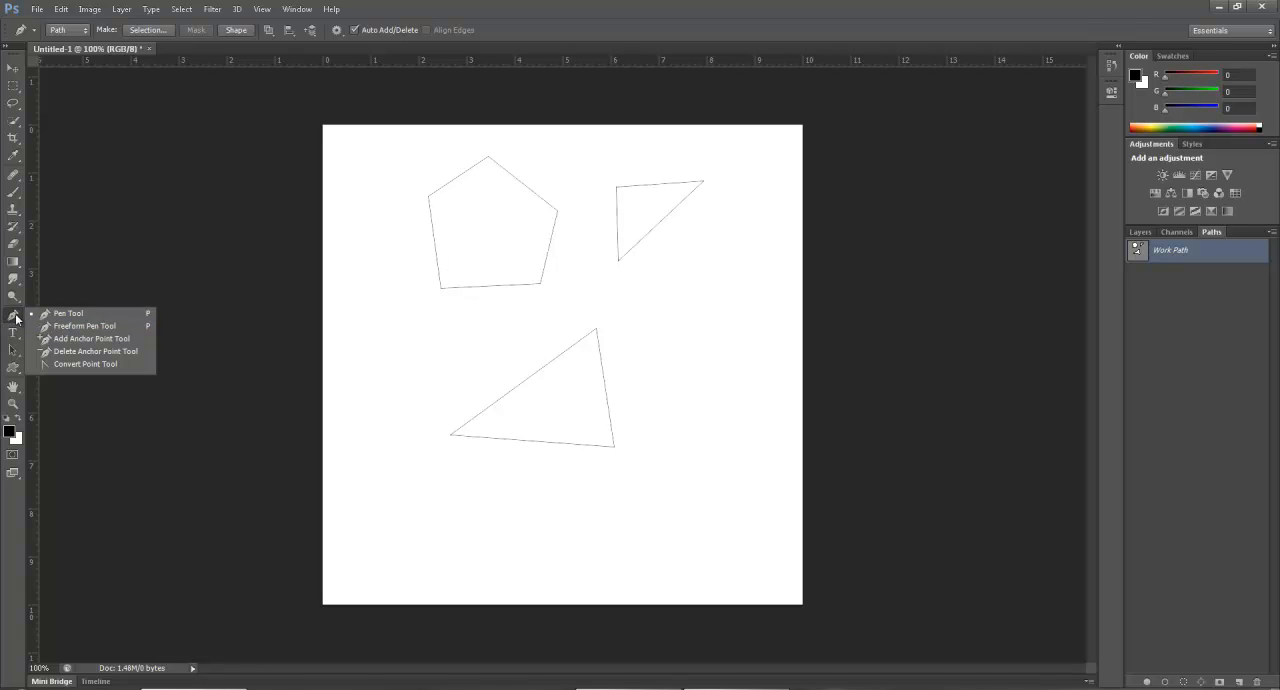
{"action": "left_click", "coordinate": [16, 318]}
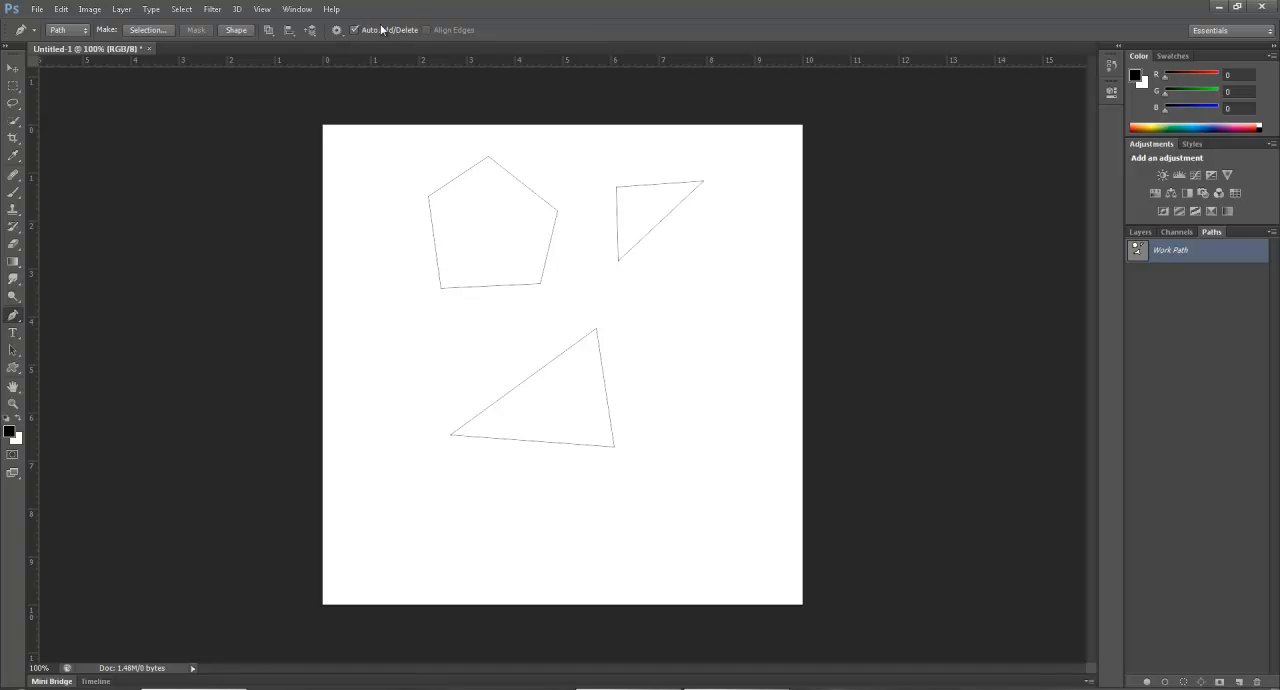
{"action": "left_click", "coordinate": [617, 198], "text": "ctrl"}
{"action": "left_click", "coordinate": [662, 221]}
{"action": "left_click", "coordinate": [656, 185]}
{"action": "left_click", "coordinate": [656, 185]}
{"action": "left_click", "coordinate": [778, 305], "text": "ctrl"}
{"action": "left_click", "coordinate": [778, 304]}
{"action": "key", "text": "Escape"}
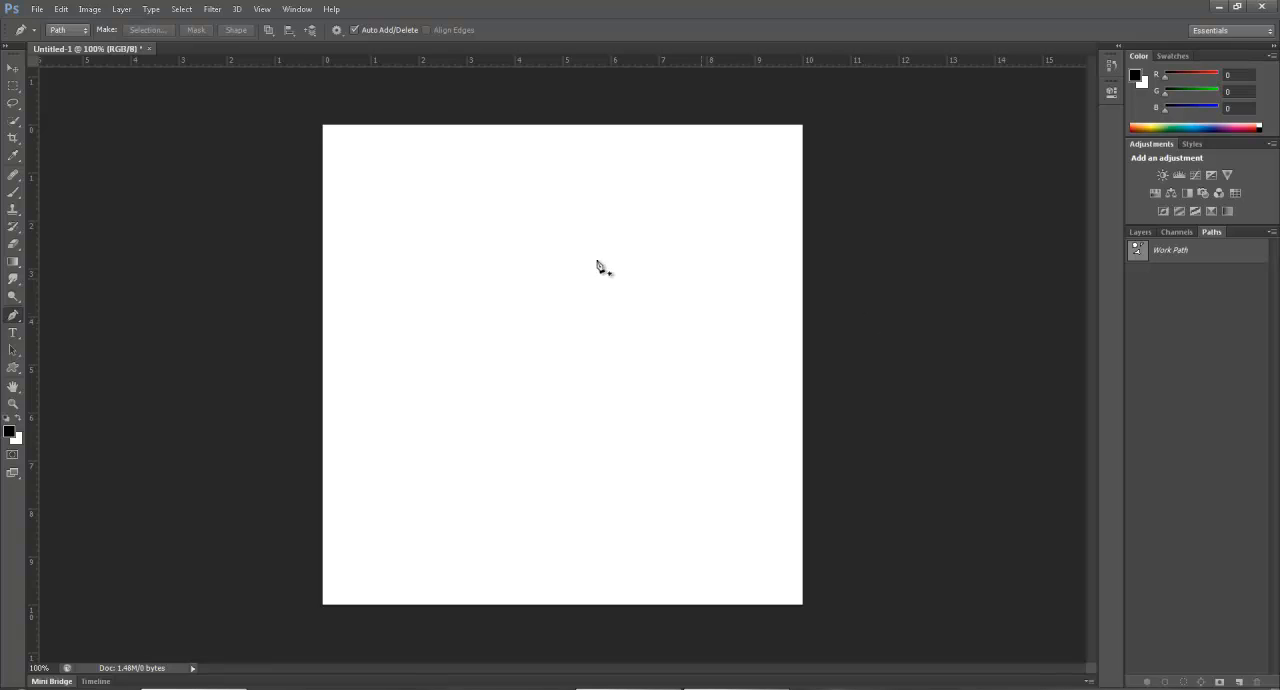
Draw an angular S-shaped open path of six anchor points in the upper-left part of the canvas.
{"action": "left_click", "coordinate": [460, 247]}
{"action": "left_click", "coordinate": [403, 245]}
{"action": "left_click", "coordinate": [403, 287]}
{"action": "left_click", "coordinate": [460, 288]}
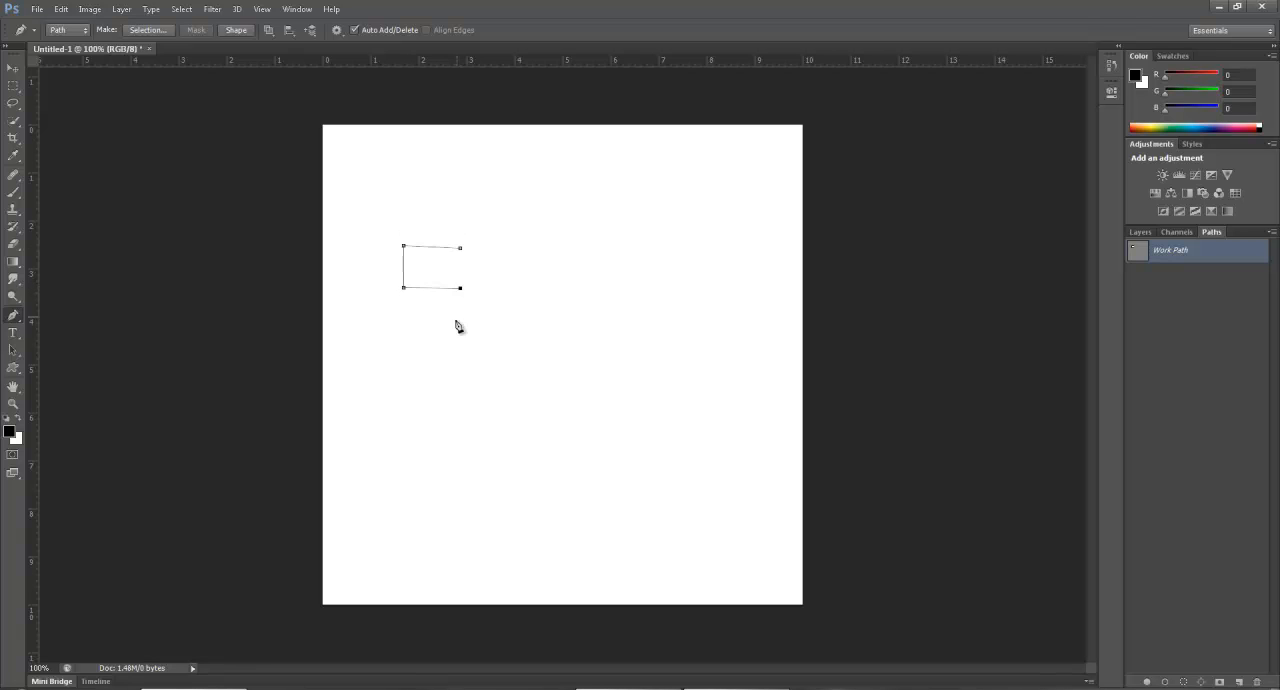
{"action": "left_click", "coordinate": [456, 333]}
{"action": "left_click", "coordinate": [402, 330]}
Draw an angular path of five anchor points to the right of the S shape and end it.
{"action": "left_click", "coordinate": [488, 249]}
{"action": "left_click", "coordinate": [558, 248]}
{"action": "left_click", "coordinate": [555, 309]}
{"action": "left_click", "coordinate": [486, 314]}
{"action": "left_click", "coordinate": [487, 341]}
{"action": "key", "text": "Escape"}
Draw a path of four anchor points in the lower middle of the canvas, and delete all the drawn paths.
{"action": "left_click", "coordinate": [433, 437]}
{"action": "left_click", "coordinate": [558, 365]}
{"action": "left_click", "coordinate": [604, 419]}
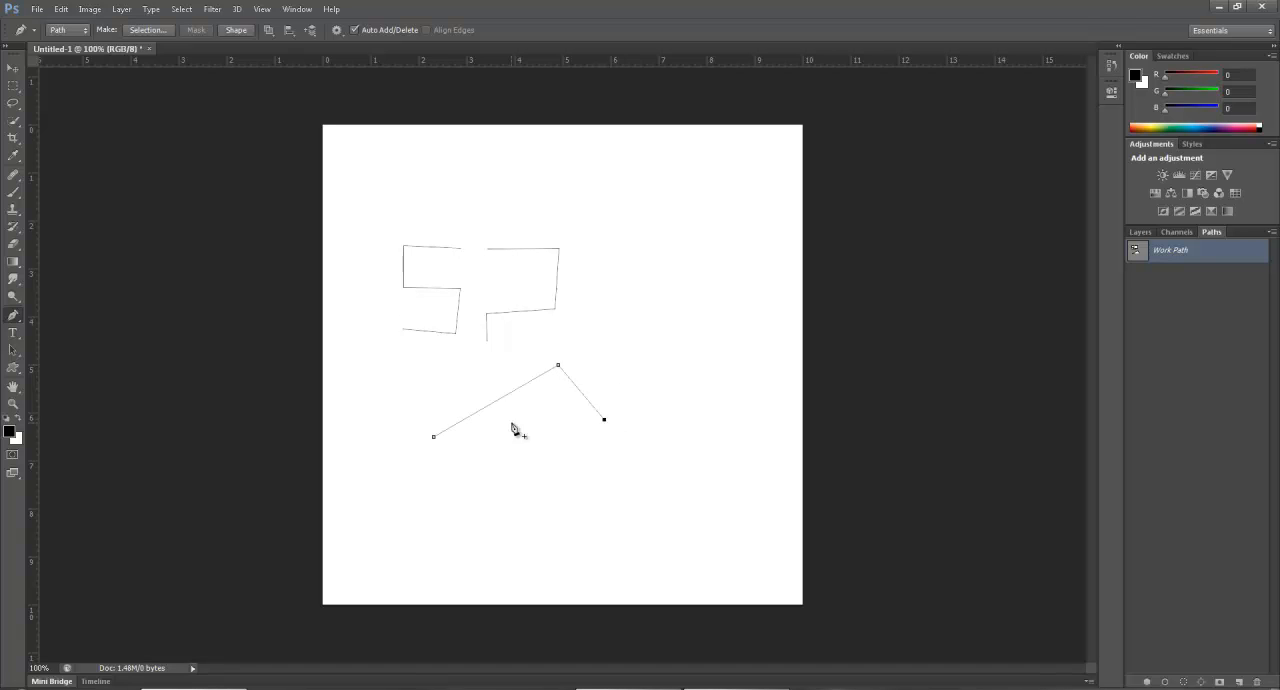
{"action": "left_click", "coordinate": [532, 471]}
{"action": "left_click_drag", "start_coordinate": [344, 149], "coordinate": [742, 538]}
{"action": "key", "text": "Delete"}
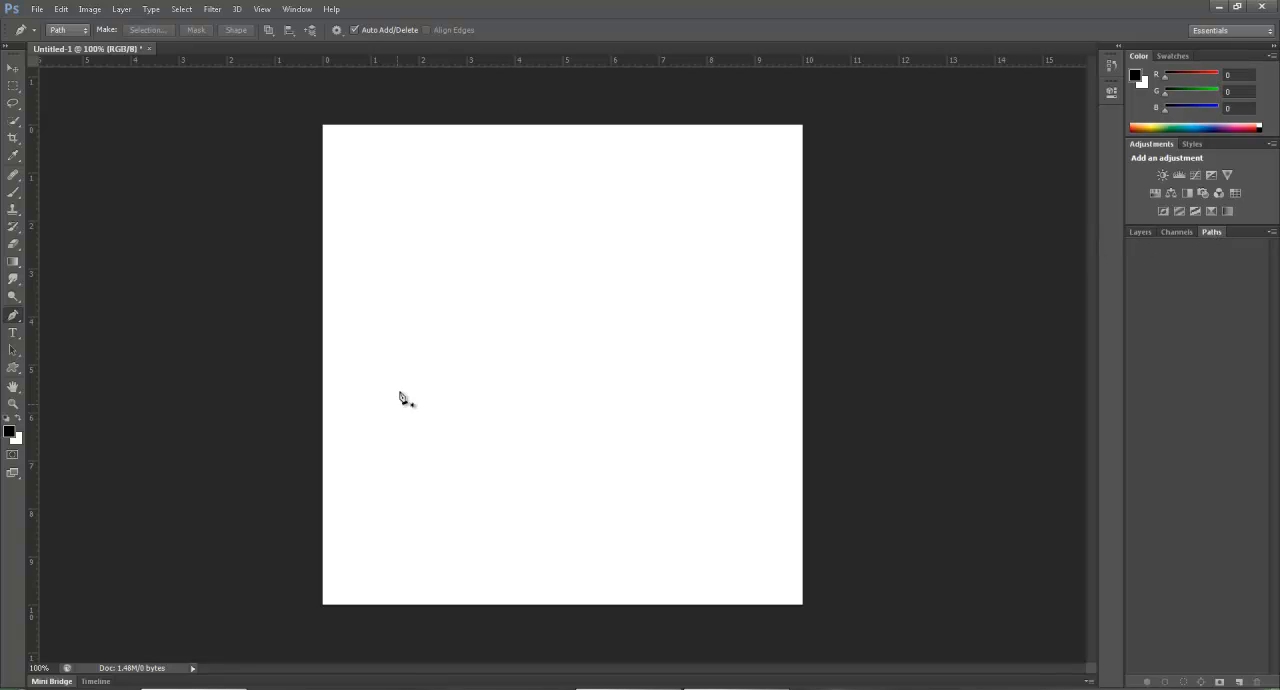
Draw a closed rectangular path with straight sides, about 4.7 inches wide and 4 inches high, in the canvas's upper-left area.
{"action": "left_click", "coordinate": [386, 184]}
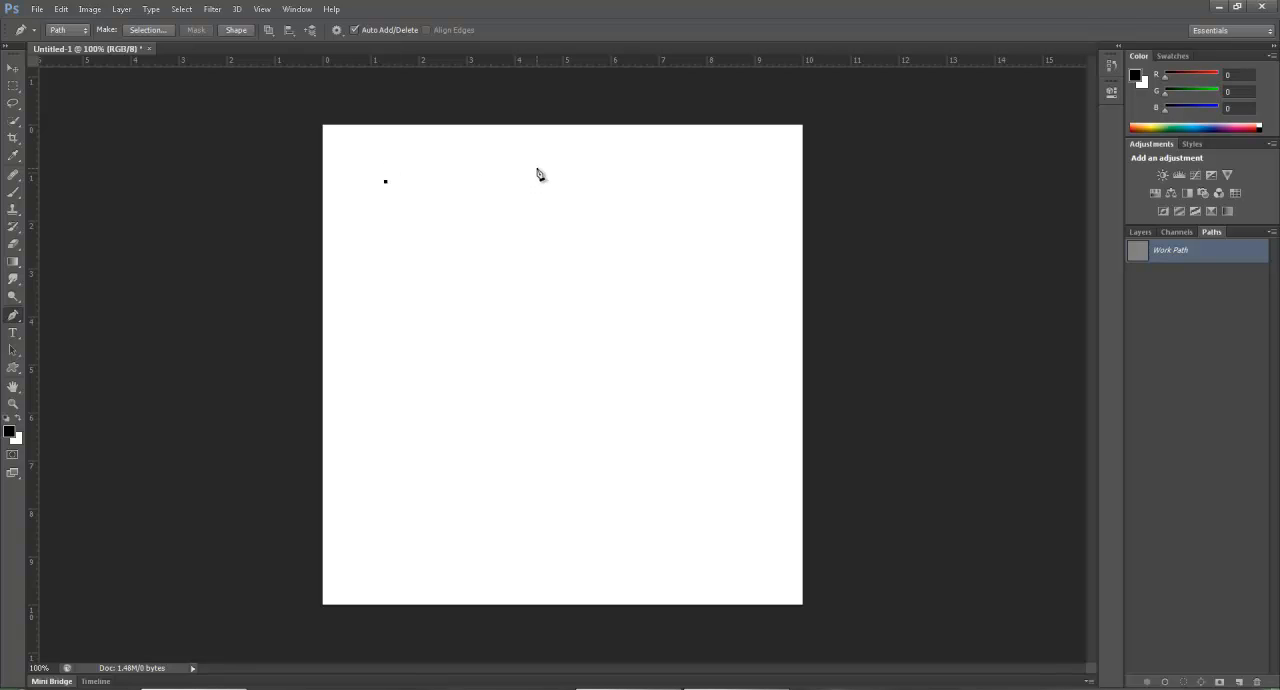
{"action": "left_click", "coordinate": [615, 172], "text": "shift"}
{"action": "left_click", "coordinate": [598, 373], "text": "shift"}
{"action": "left_click", "coordinate": [387, 372]}
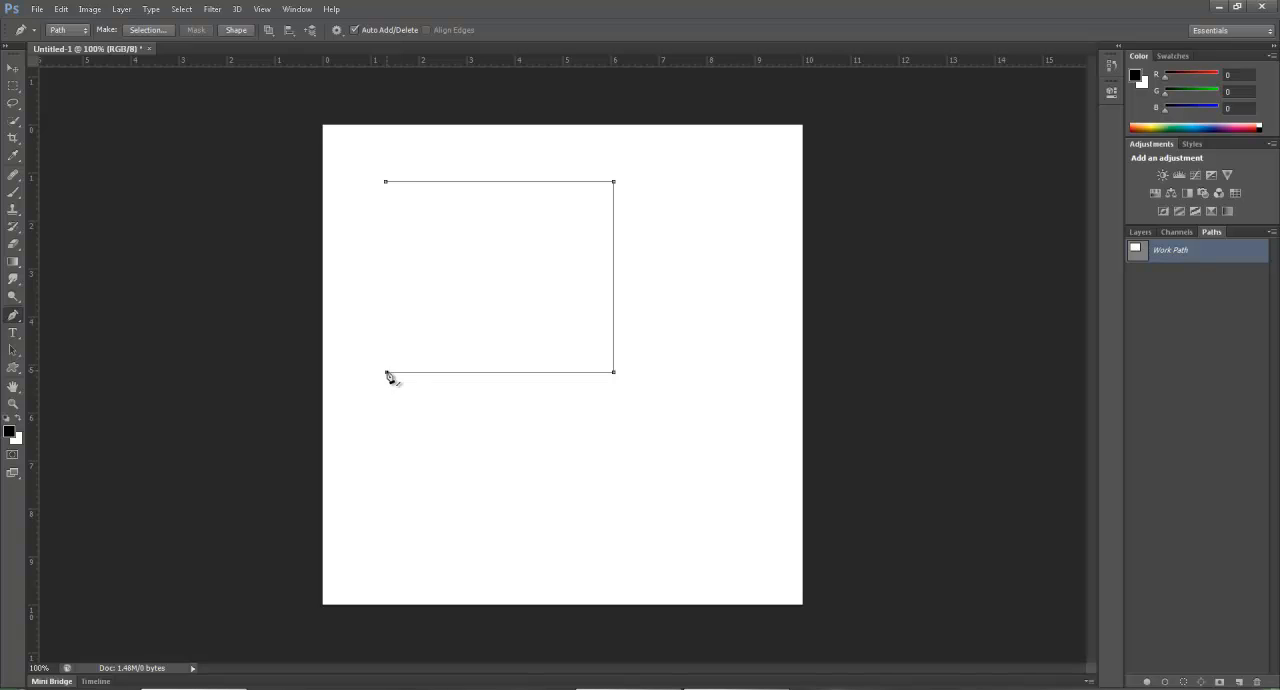
{"action": "left_click", "coordinate": [386, 183]}
Move the rectangle's bottom edge down so that the path is about 6.6 inches high.
{"action": "left_click", "coordinate": [522, 373], "text": "ctrl"}
{"action": "left_click_drag", "start_coordinate": [508, 377], "coordinate": [550, 263]}
{"action": "key", "text": "ctrl+z"}
{"action": "key", "text": "ctrl+z"}
{"action": "key", "text": "ctrl+z"}
{"action": "left_click_drag", "start_coordinate": [549, 263], "coordinate": [507, 501]}
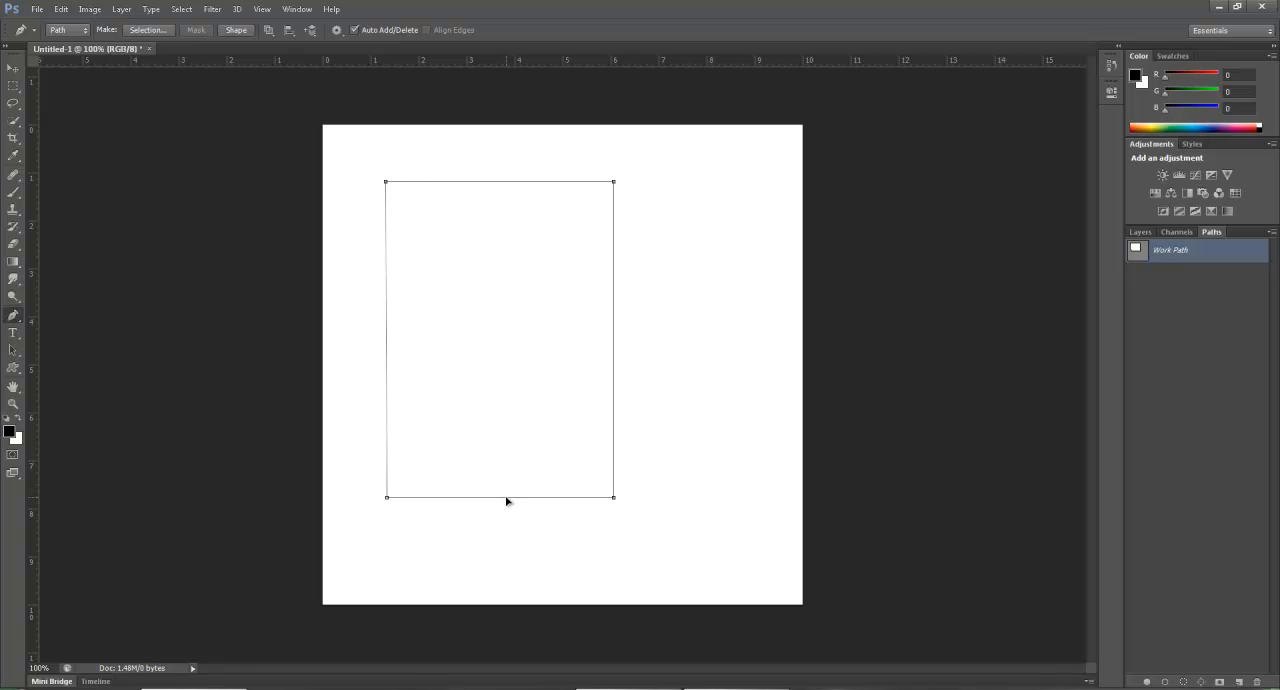
{"action": "left_click_drag", "start_coordinate": [507, 501], "coordinate": [508, 502]}
Select the rectangle's corner anchor points, nudge its right side slightly, and raise the top-right corner by about 0.1 inch.
{"action": "left_click", "coordinate": [614, 183]}
{"action": "left_click", "coordinate": [613, 498]}
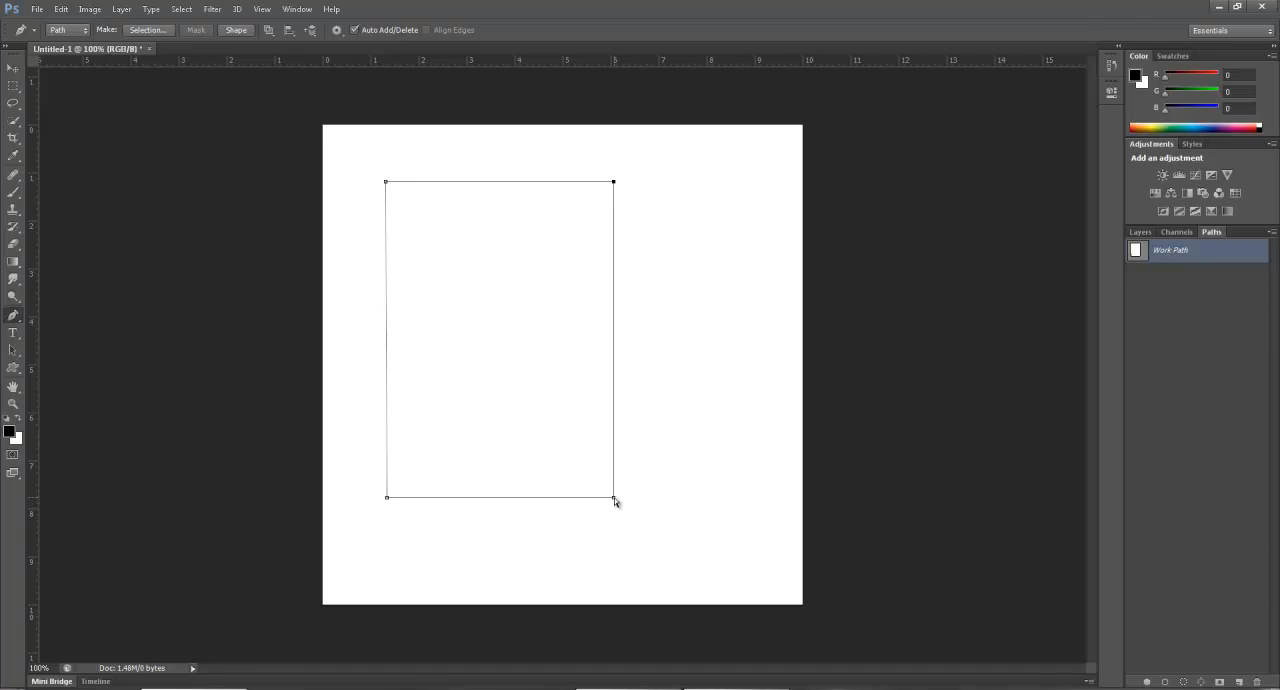
{"action": "left_click", "coordinate": [387, 498], "text": "ctrl"}
{"action": "left_click", "coordinate": [614, 498], "text": "ctrl+shift"}
{"action": "left_click", "coordinate": [614, 182], "text": "ctrl+shift"}
{"action": "left_click_drag", "start_coordinate": [615, 337], "coordinate": [614, 366]}
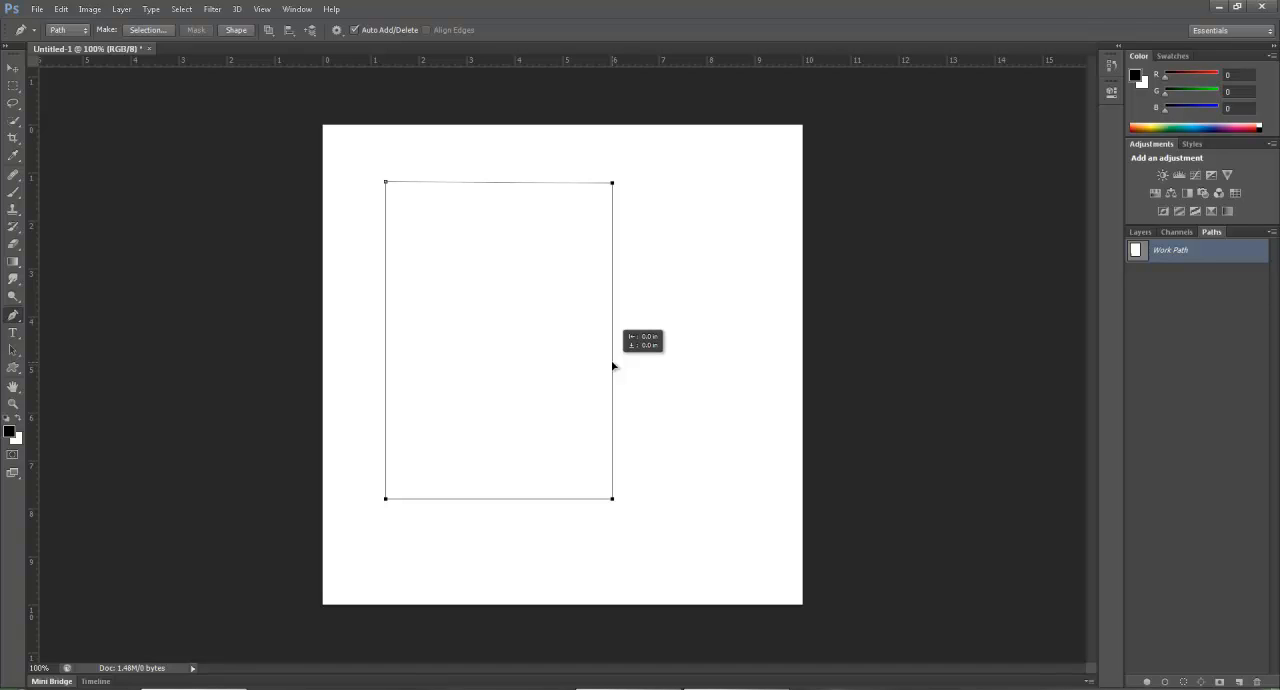
{"action": "left_click_drag", "start_coordinate": [614, 366], "coordinate": [614, 366]}
{"action": "mouse_move", "coordinate": [613, 184]}
{"action": "left_mouse_down"}
{"action": "mouse_move", "coordinate": [674, 193]}
{"action": "mouse_move", "coordinate": [611, 343]}
{"action": "mouse_move", "coordinate": [463, 331]}
{"action": "mouse_move", "coordinate": [413, 461]}
{"action": "mouse_move", "coordinate": [771, 143]}
{"action": "mouse_move", "coordinate": [594, 191]}
{"action": "mouse_move", "coordinate": [571, 169]}
{"action": "mouse_move", "coordinate": [640, 194]}
{"action": "mouse_move", "coordinate": [766, 143]}
{"action": "mouse_move", "coordinate": [666, 194]}
{"action": "mouse_move", "coordinate": [612, 178]}
{"action": "left_mouse_up"}
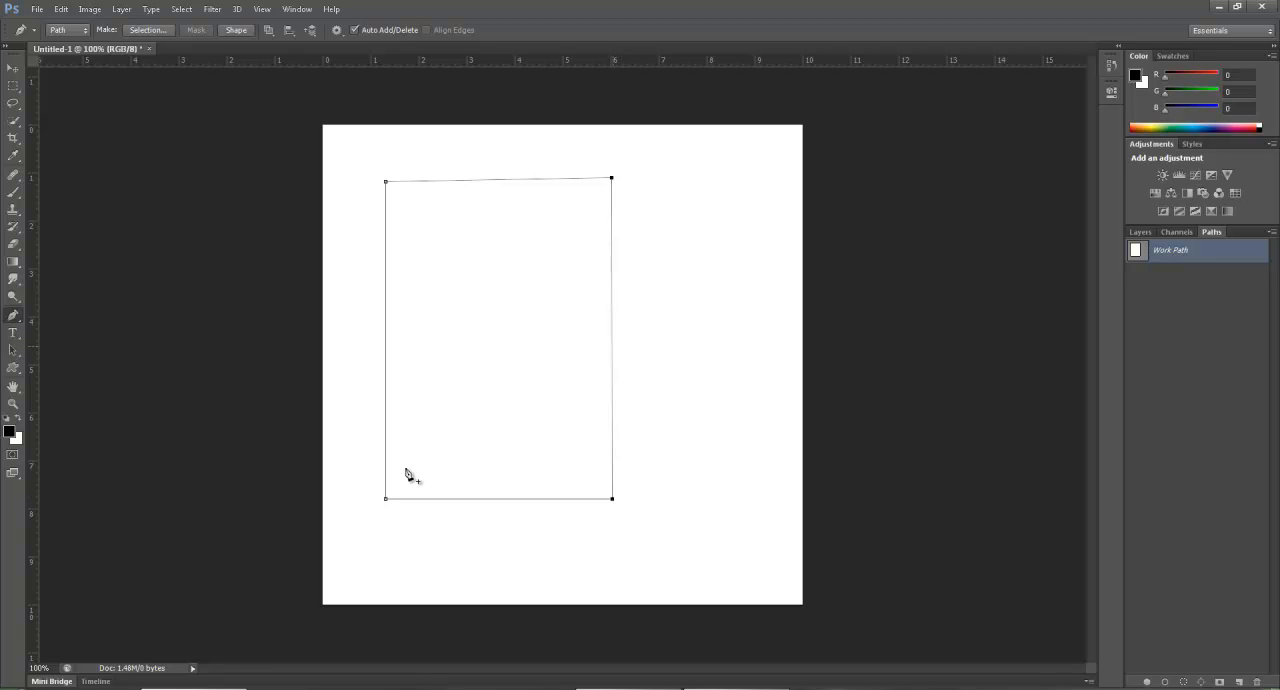
Undo a trial curve point on the rectangle's right edge, and move the bottom-right corner about 1.3 inches outward.
{"action": "mouse_move", "coordinate": [612, 346]}
{"action": "left_mouse_down"}
{"action": "mouse_move", "coordinate": [695, 346]}
{"action": "mouse_move", "coordinate": [529, 389]}
{"action": "mouse_move", "coordinate": [603, 290]}
{"action": "mouse_move", "coordinate": [540, 372]}
{"action": "mouse_move", "coordinate": [643, 351]}
{"action": "mouse_move", "coordinate": [617, 364]}
{"action": "left_mouse_up"}
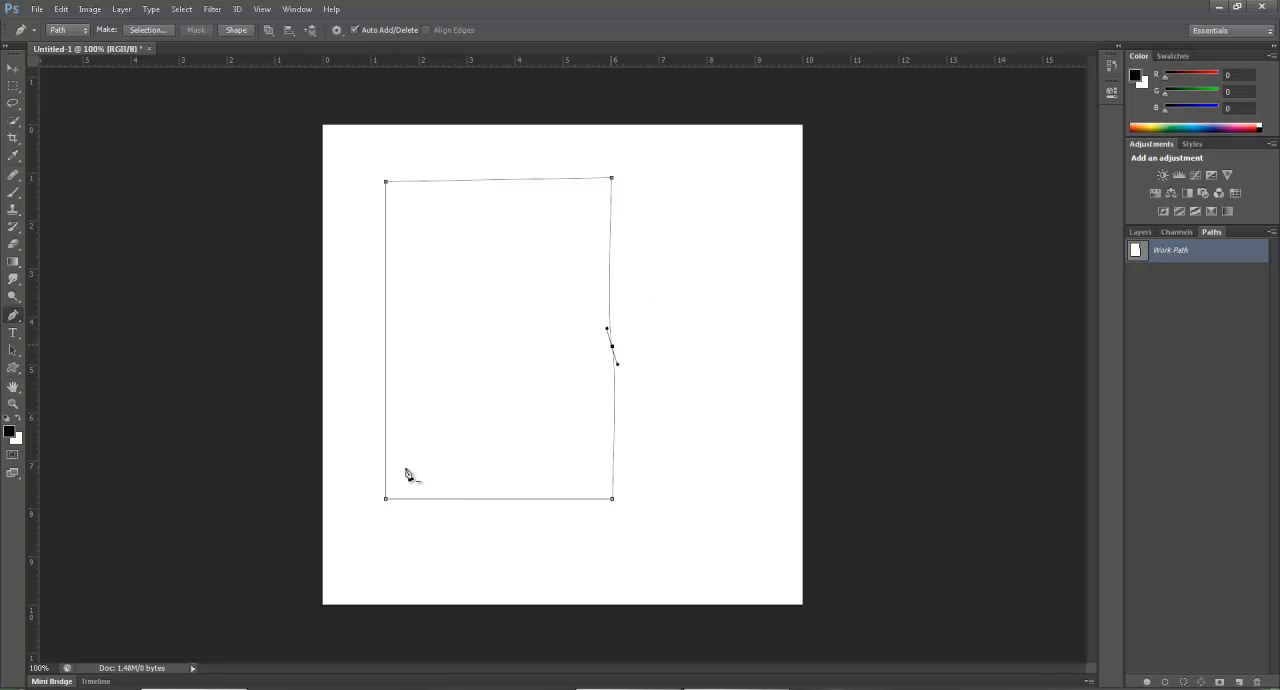
{"action": "key", "text": "ctrl+z"}
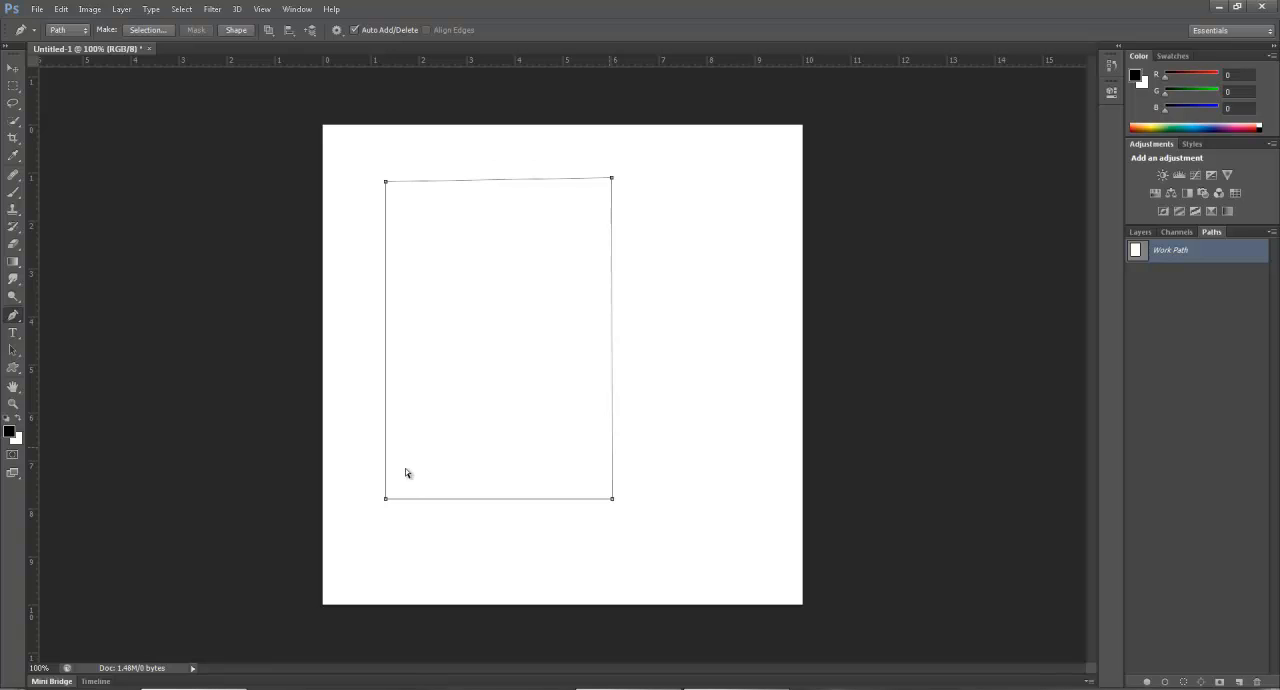
{"action": "left_click_drag", "start_coordinate": [612, 499], "coordinate": [675, 501]}
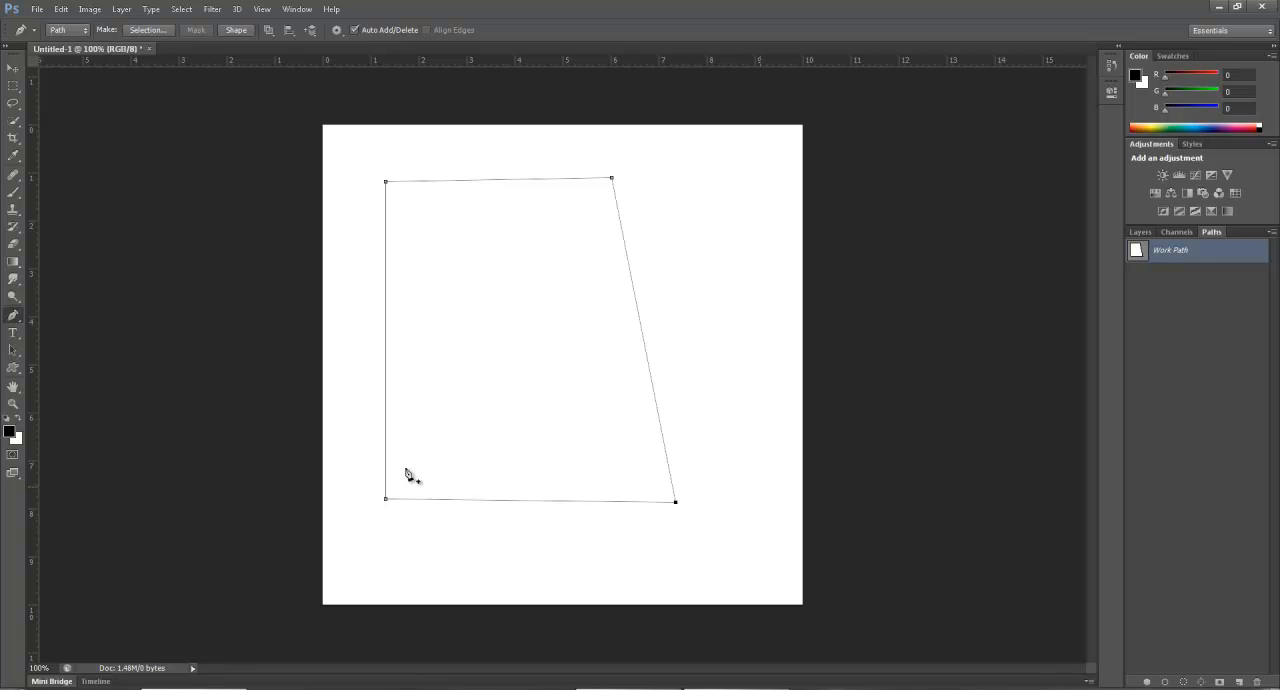
Delete the rectangle's work path and draw a closed dome-shaped path about 5.9 inches wide and 5 inches high.
{"action": "key", "text": "Return"}
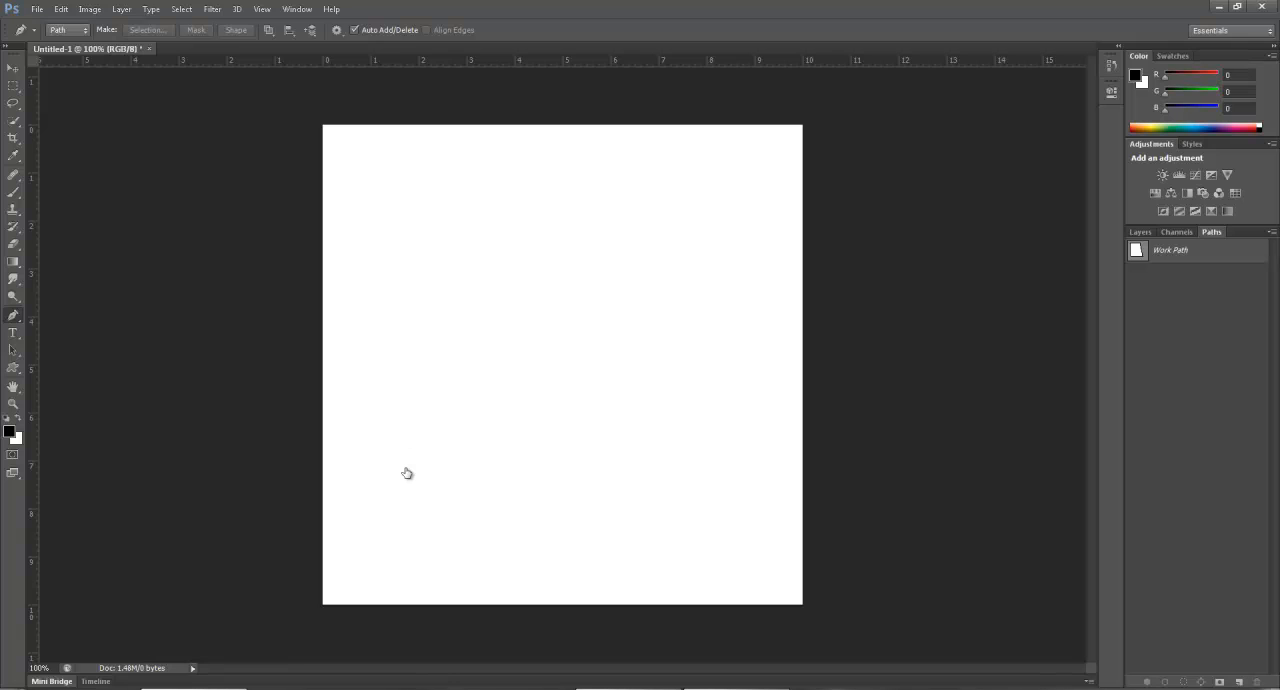
{"action": "left_click_drag", "start_coordinate": [1190, 254], "coordinate": [1257, 681]}
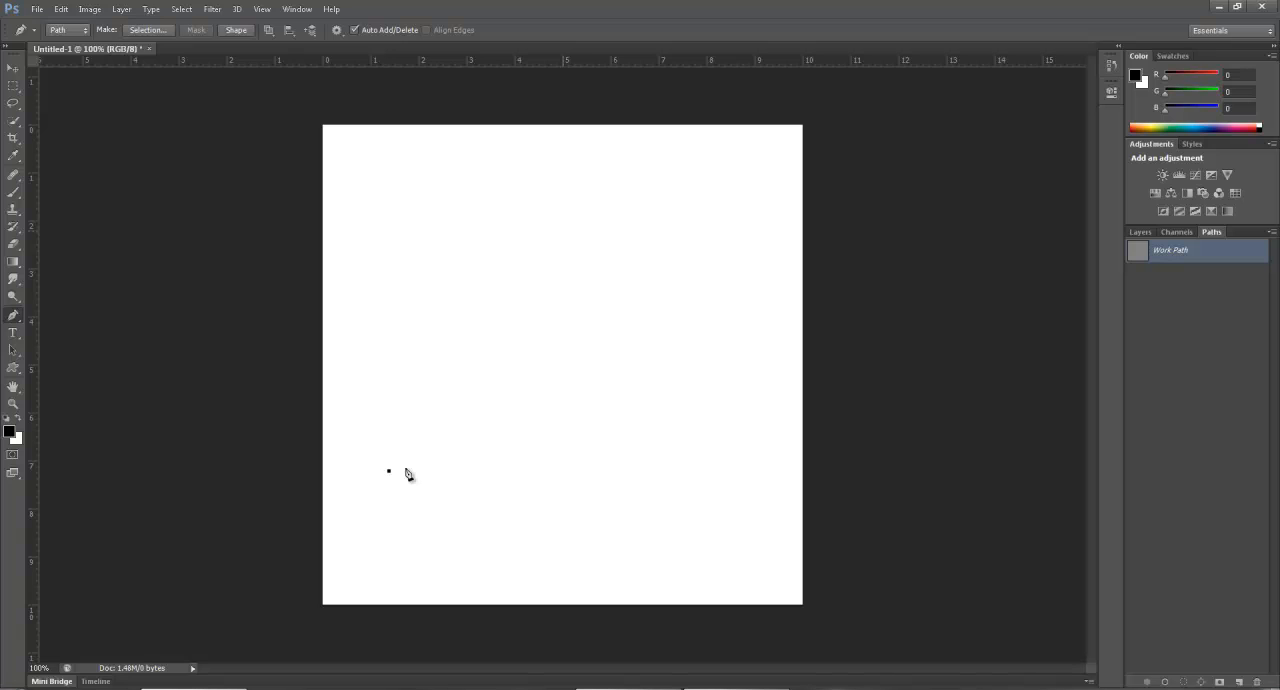
{"action": "mouse_move", "coordinate": [563, 231]}
{"action": "left_mouse_down"}
{"action": "mouse_move", "coordinate": [672, 272]}
{"action": "mouse_move", "coordinate": [675, 249]}
{"action": "mouse_move", "coordinate": [659, 292]}
{"action": "mouse_move", "coordinate": [677, 290]}
{"action": "mouse_move", "coordinate": [674, 226]}
{"action": "mouse_move", "coordinate": [617, 229]}
{"action": "mouse_move", "coordinate": [795, 231]}
{"action": "mouse_move", "coordinate": [725, 227]}
{"action": "mouse_move", "coordinate": [704, 170]}
{"action": "mouse_move", "coordinate": [709, 211]}
{"action": "mouse_move", "coordinate": [673, 311]}
{"action": "mouse_move", "coordinate": [656, 241]}
{"action": "mouse_move", "coordinate": [681, 229]}
{"action": "left_mouse_up"}
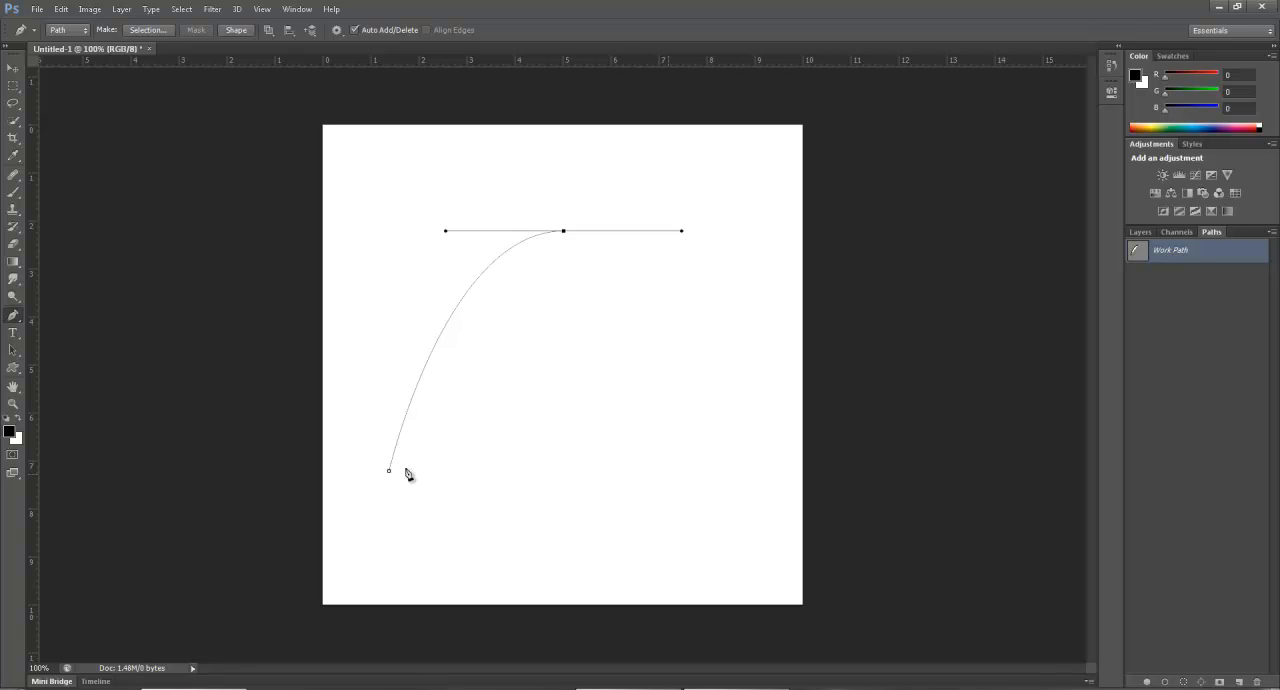
{"action": "left_click", "coordinate": [672, 476]}
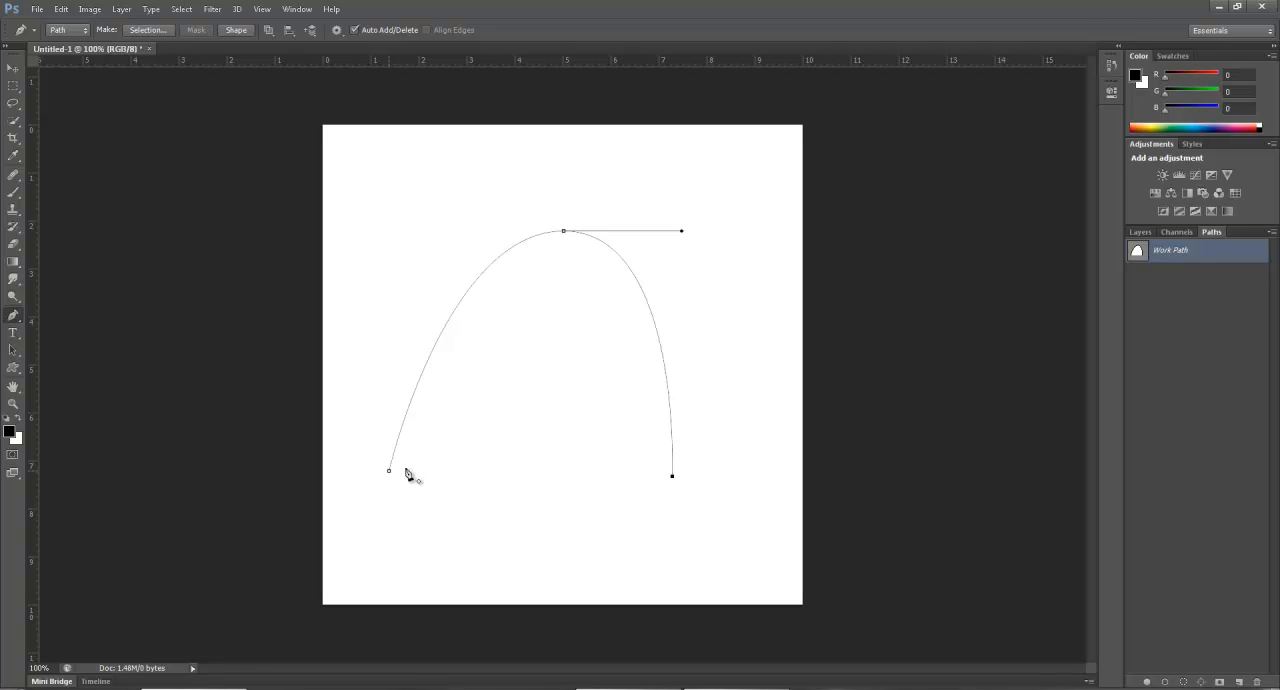
{"action": "left_click", "coordinate": [406, 472]}
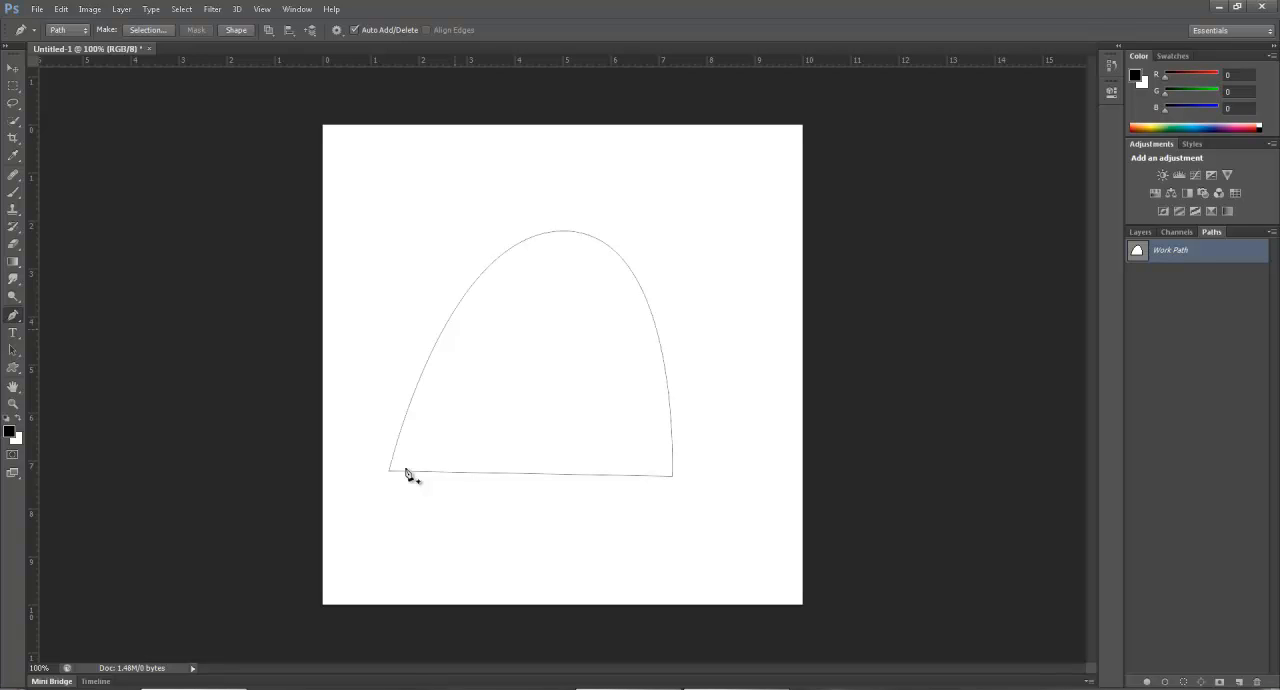
Move the dome's bottom-right corner about 1.25 inches outward and lower its top anchor point by about 1.8 inches.
{"action": "left_click", "coordinate": [406, 473], "text": "ctrl"}
{"action": "left_click_drag", "start_coordinate": [672, 476], "coordinate": [733, 471]}
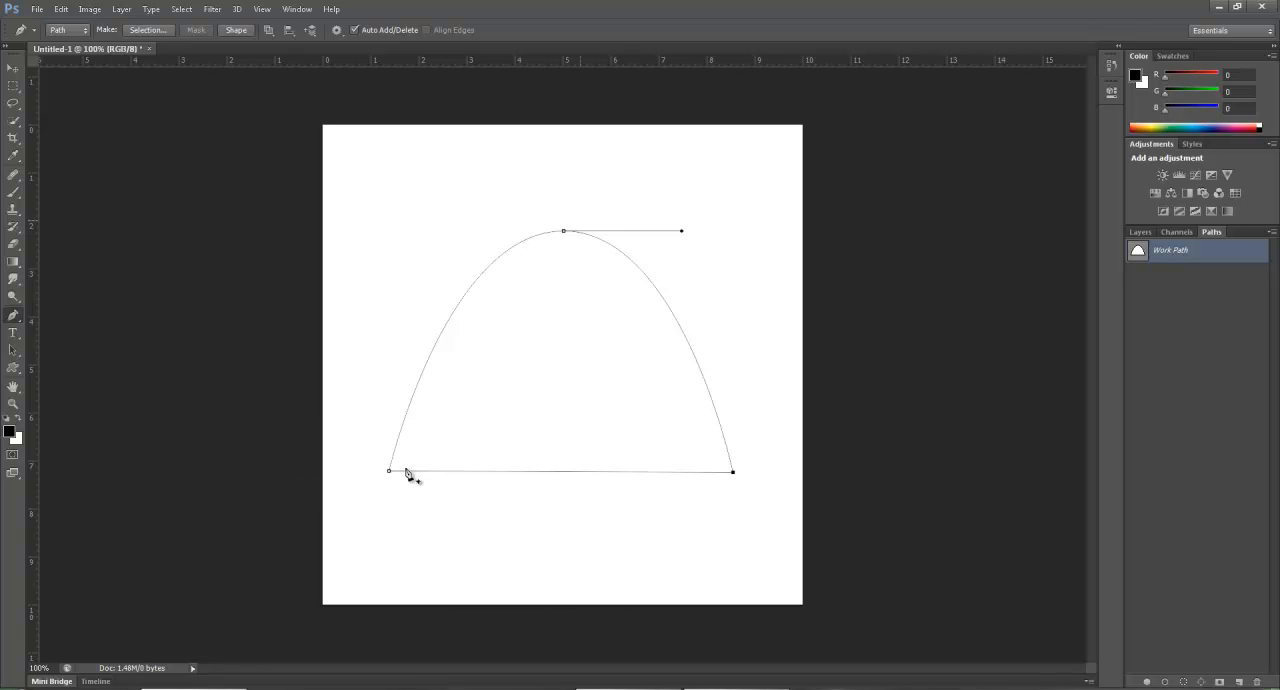
{"action": "left_click", "coordinate": [564, 231], "text": "ctrl"}
{"action": "left_click_drag", "start_coordinate": [564, 231], "coordinate": [567, 318]}
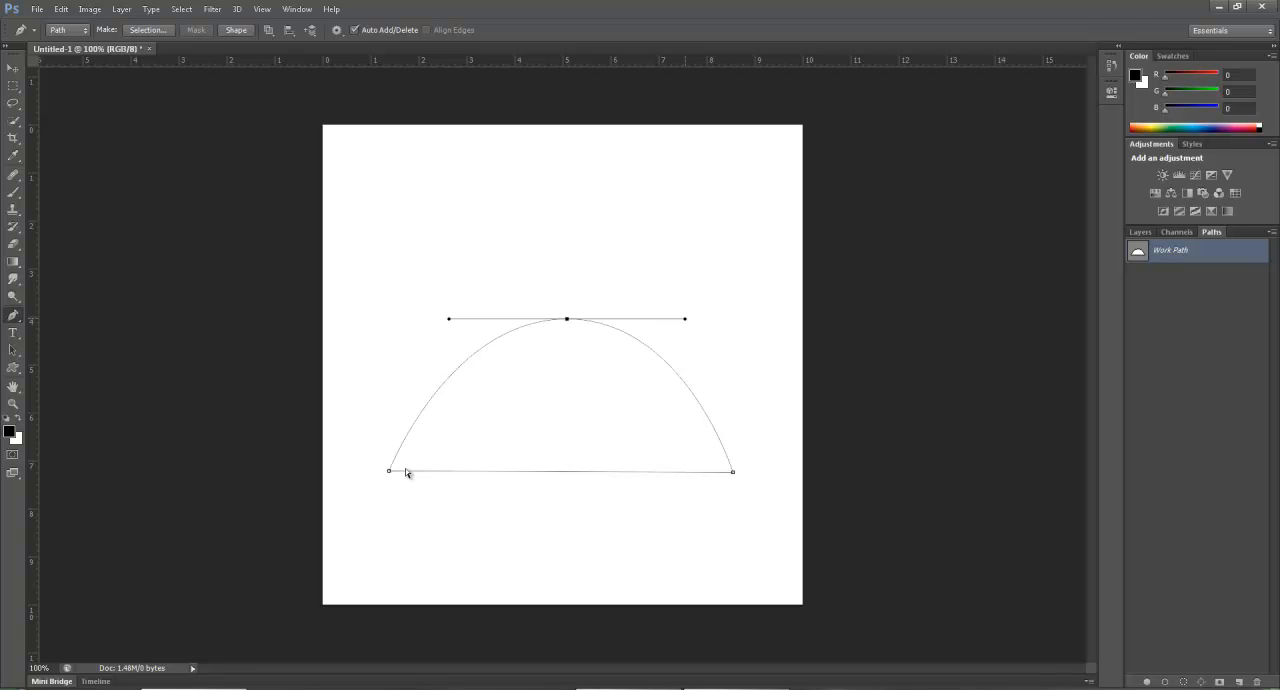
Tilt the top anchor point's direction handles, and level them with each side extended to about 4.8 inches.
{"action": "mouse_move", "coordinate": [685, 319]}
{"action": "left_mouse_down"}
{"action": "mouse_move", "coordinate": [757, 306]}
{"action": "mouse_move", "coordinate": [793, 257]}
{"action": "mouse_move", "coordinate": [799, 220]}
{"action": "mouse_move", "coordinate": [817, 283]}
{"action": "mouse_move", "coordinate": [797, 414]}
{"action": "mouse_move", "coordinate": [812, 273]}
{"action": "mouse_move", "coordinate": [776, 182]}
{"action": "left_mouse_up"}
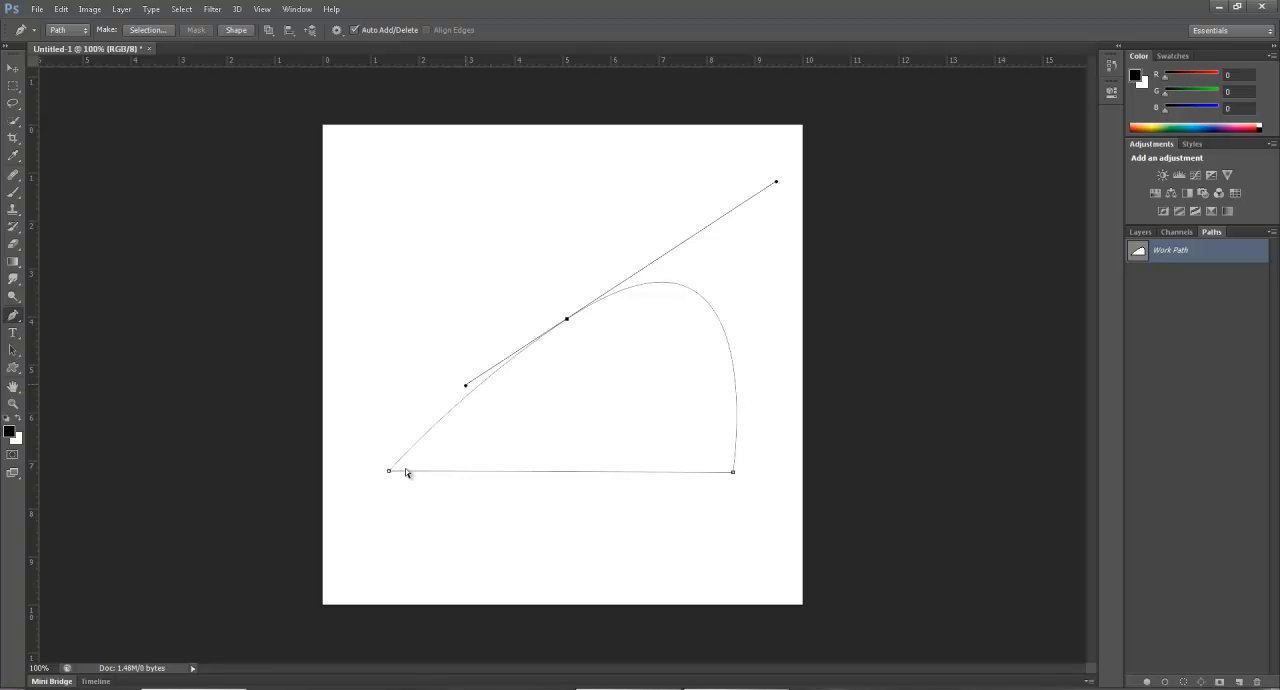
{"action": "mouse_move", "coordinate": [465, 385]}
{"action": "left_mouse_down"}
{"action": "mouse_move", "coordinate": [434, 269]}
{"action": "mouse_move", "coordinate": [386, 317]}
{"action": "mouse_move", "coordinate": [334, 318]}
{"action": "left_mouse_up"}
{"action": "mouse_move", "coordinate": [817, 320]}
{"action": "left_mouse_down"}
{"action": "mouse_move", "coordinate": [787, 214]}
{"action": "mouse_move", "coordinate": [797, 387]}
{"action": "mouse_move", "coordinate": [783, 434]}
{"action": "mouse_move", "coordinate": [797, 306]}
{"action": "mouse_move", "coordinate": [791, 318]}
{"action": "left_mouse_up"}
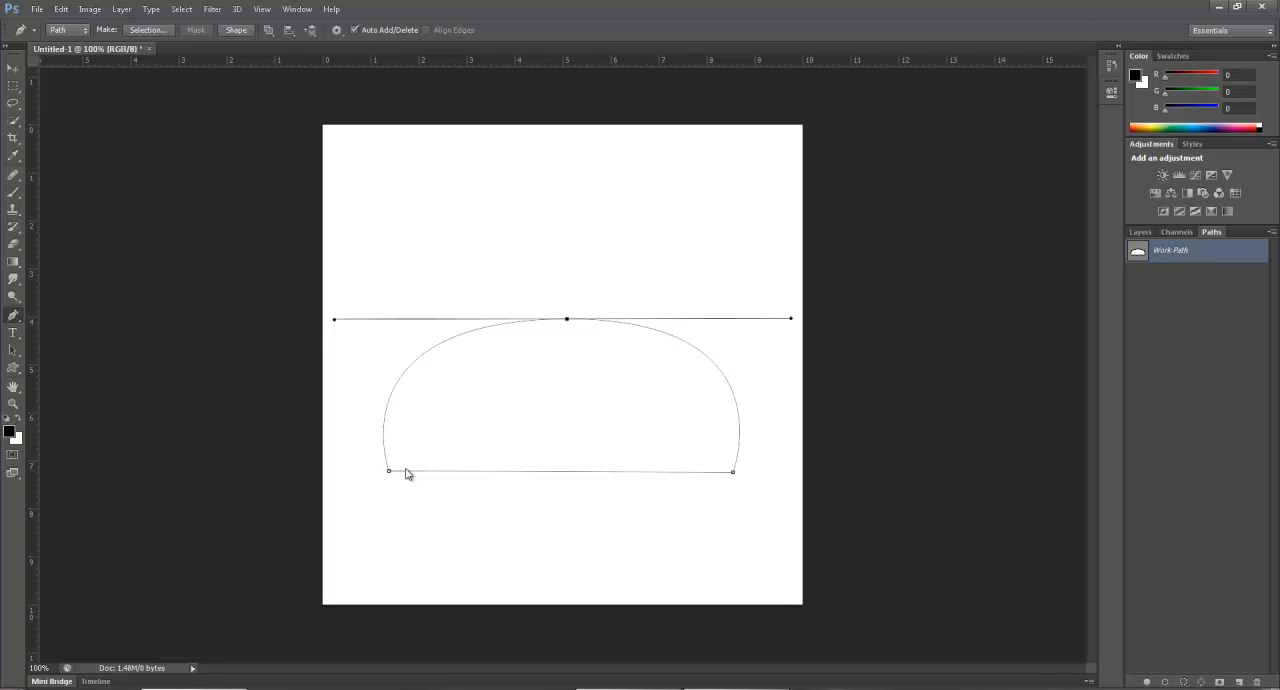
Shorten only the top anchor point's right handle to about 3.5 inches with the Convert Point tool, and return to the Pen tool.
{"action": "right_click", "coordinate": [13, 315]}
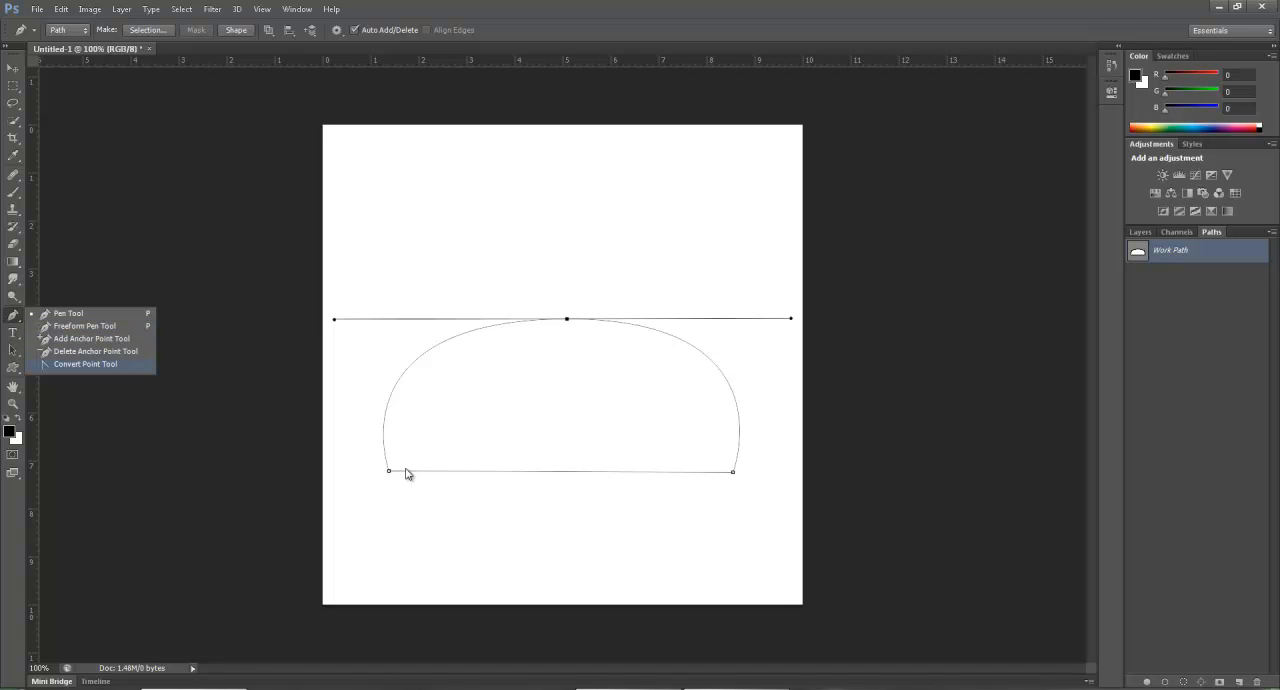
{"action": "left_click", "coordinate": [85, 364]}
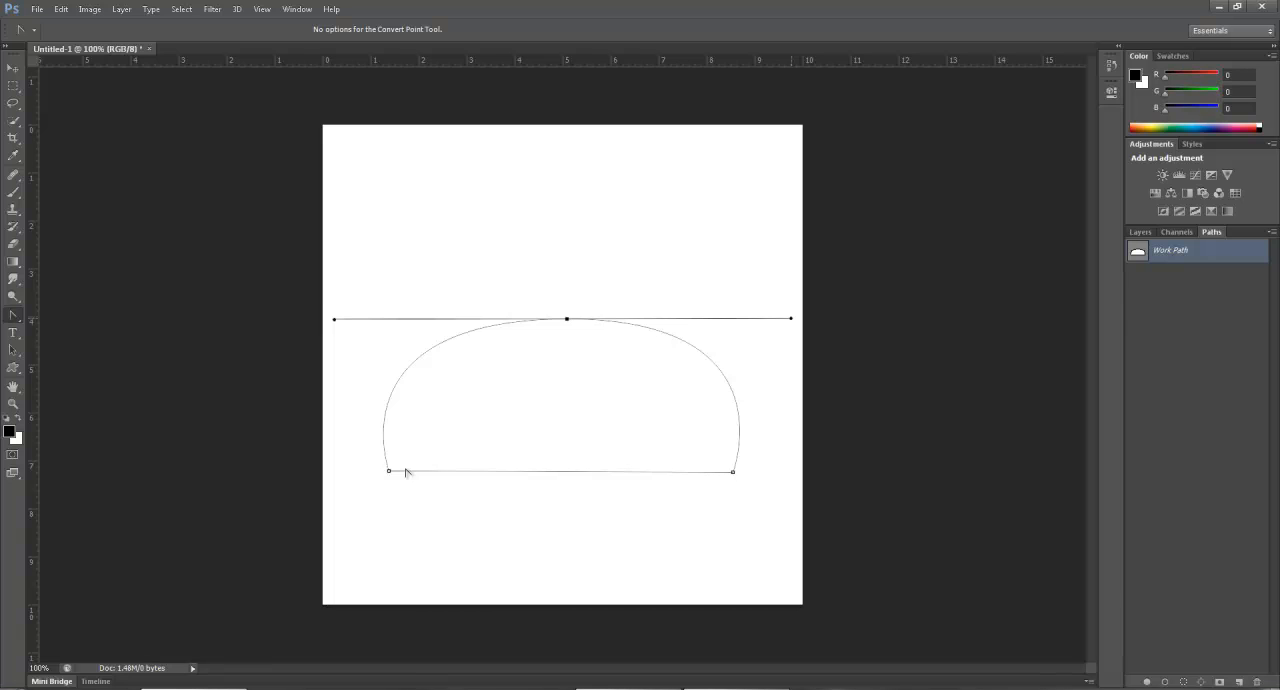
{"action": "mouse_move", "coordinate": [791, 318]}
{"action": "left_mouse_down"}
{"action": "mouse_move", "coordinate": [778, 247]}
{"action": "mouse_move", "coordinate": [706, 152]}
{"action": "mouse_move", "coordinate": [611, 147]}
{"action": "mouse_move", "coordinate": [747, 187]}
{"action": "mouse_move", "coordinate": [689, 349]}
{"action": "mouse_move", "coordinate": [626, 429]}
{"action": "mouse_move", "coordinate": [737, 278]}
{"action": "mouse_move", "coordinate": [733, 317]}
{"action": "left_mouse_up"}
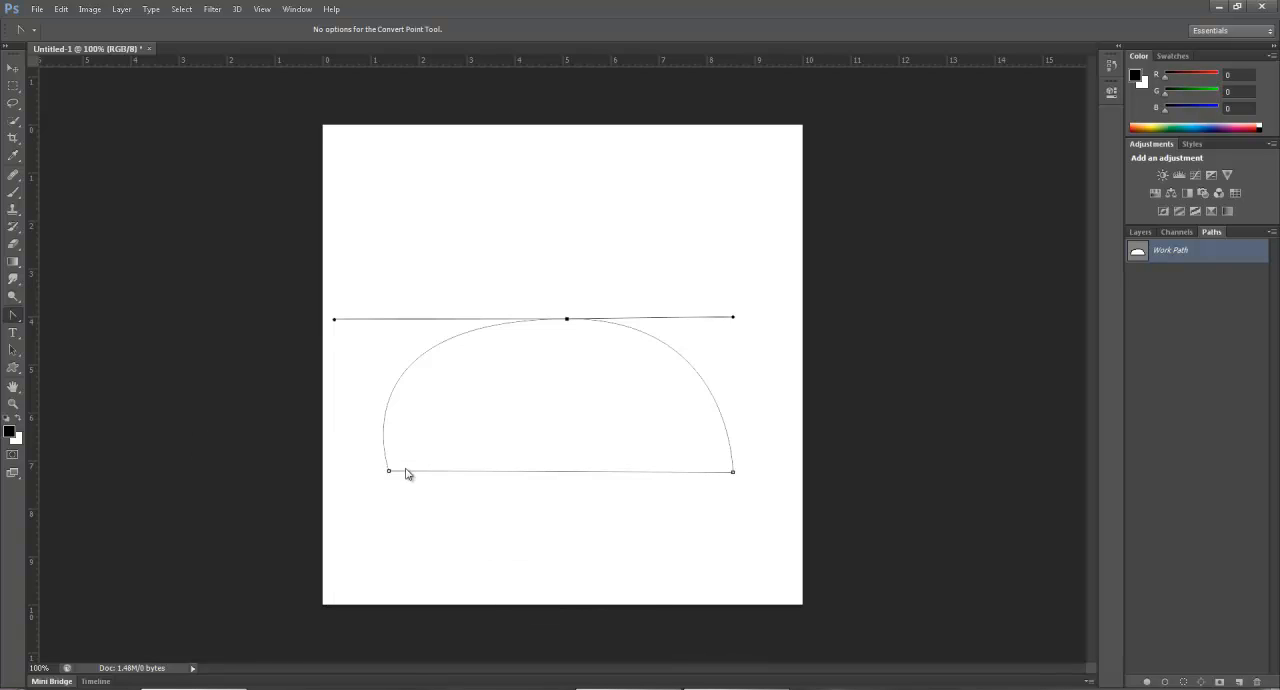
{"action": "key", "text": "p"}
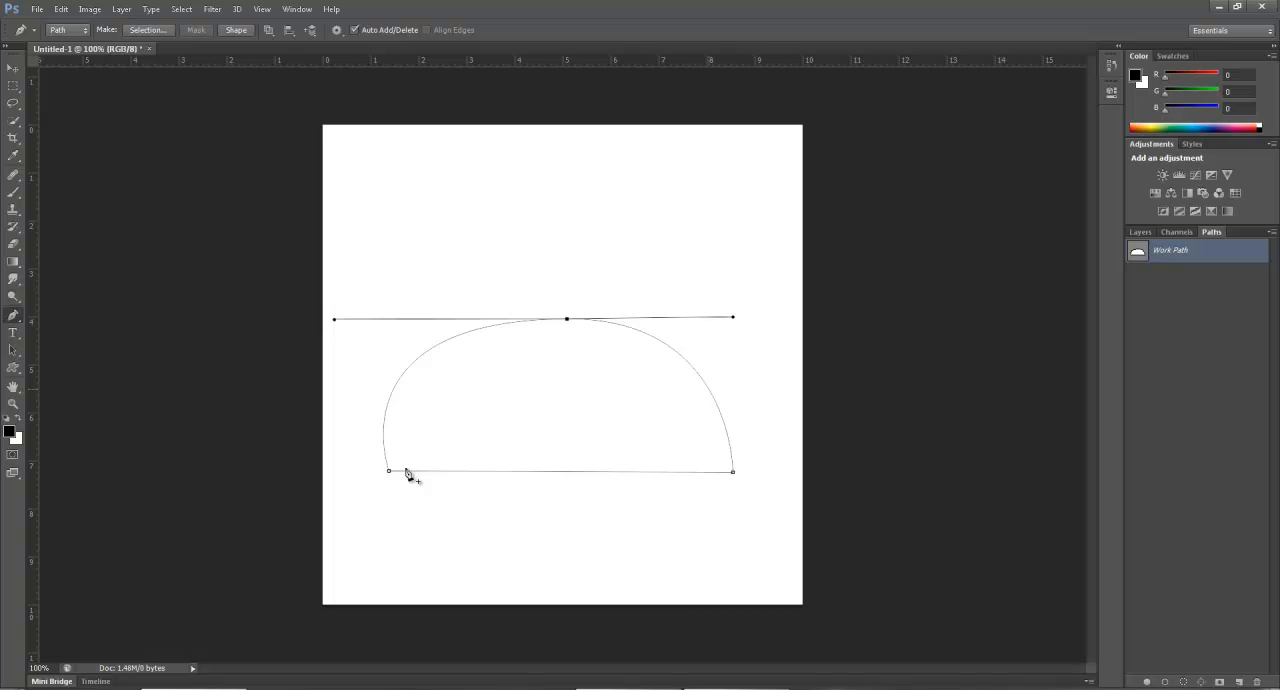
Add an anchor point on the dome's right curve and pull its lower handle outward independently to form a bulge.
{"action": "key", "text": "ctrl+z"}
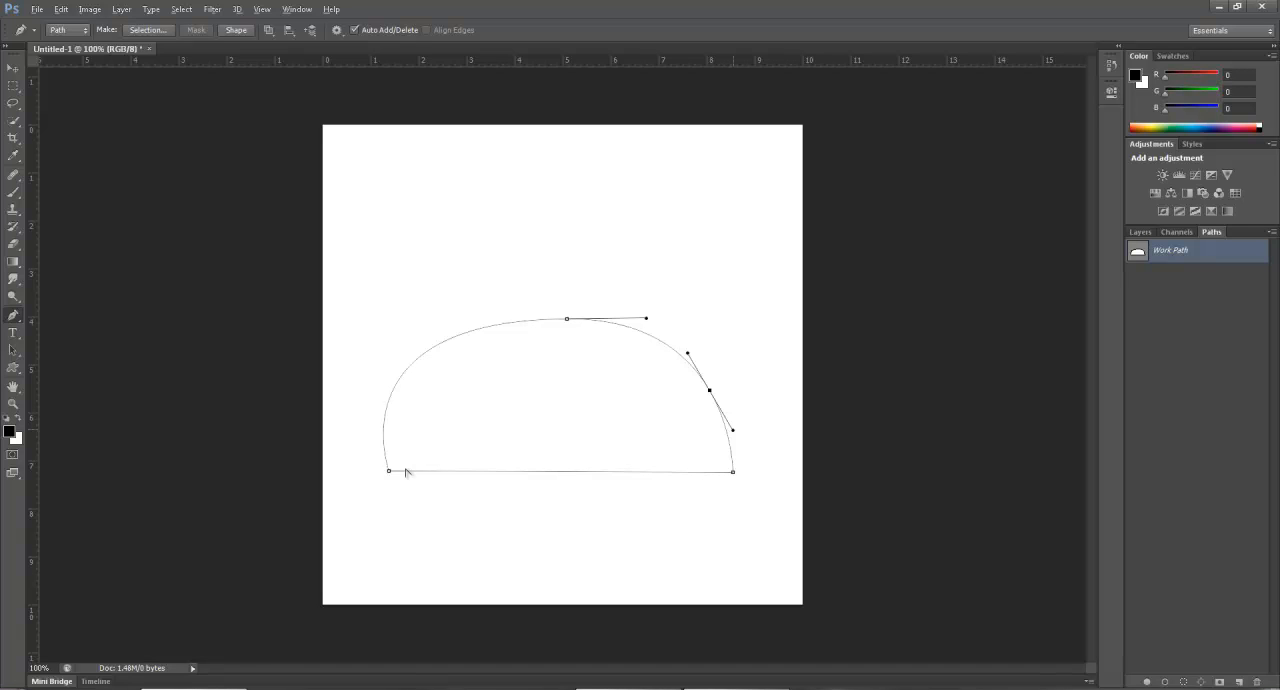
{"action": "mouse_move", "coordinate": [733, 430]}
{"action": "left_mouse_down"}
{"action": "mouse_move", "coordinate": [766, 370]}
{"action": "mouse_move", "coordinate": [766, 304]}
{"action": "mouse_move", "coordinate": [780, 377]}
{"action": "mouse_move", "coordinate": [838, 386]}
{"action": "left_mouse_up"}
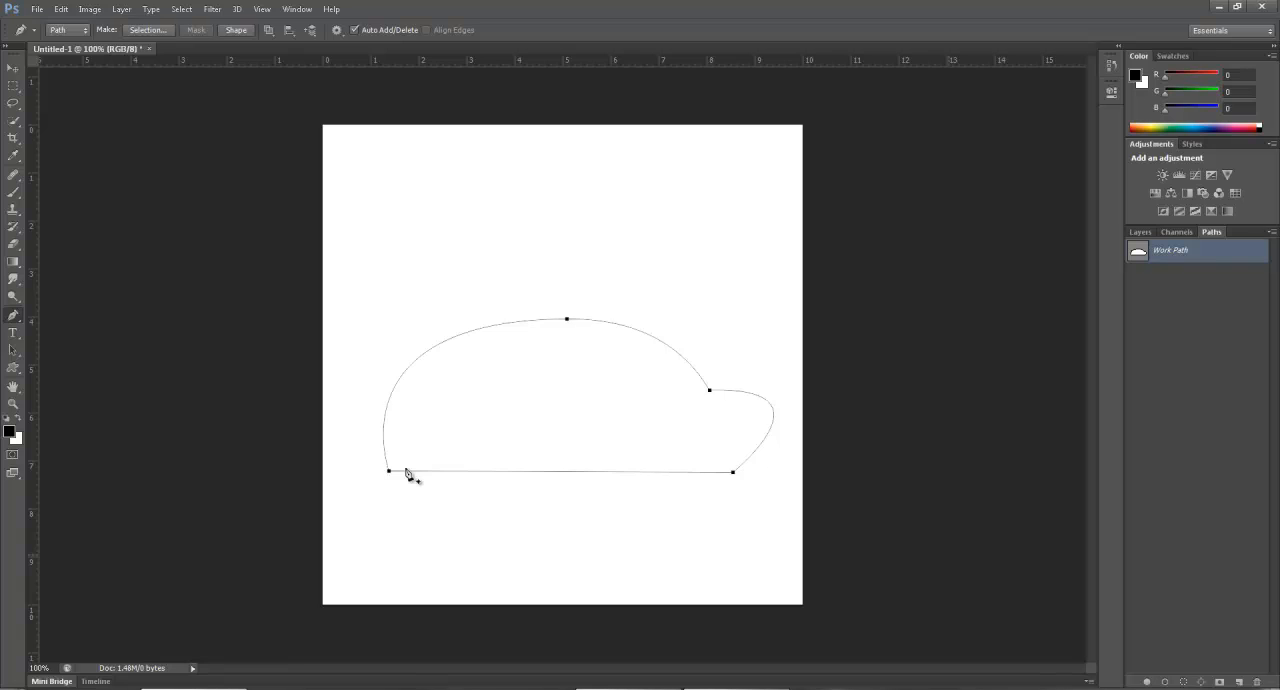
Delete the dome path and start an open path with a straight segment about 1.8 inches long and a hump about 0.9 inch high.
{"action": "key", "text": "Delete"}
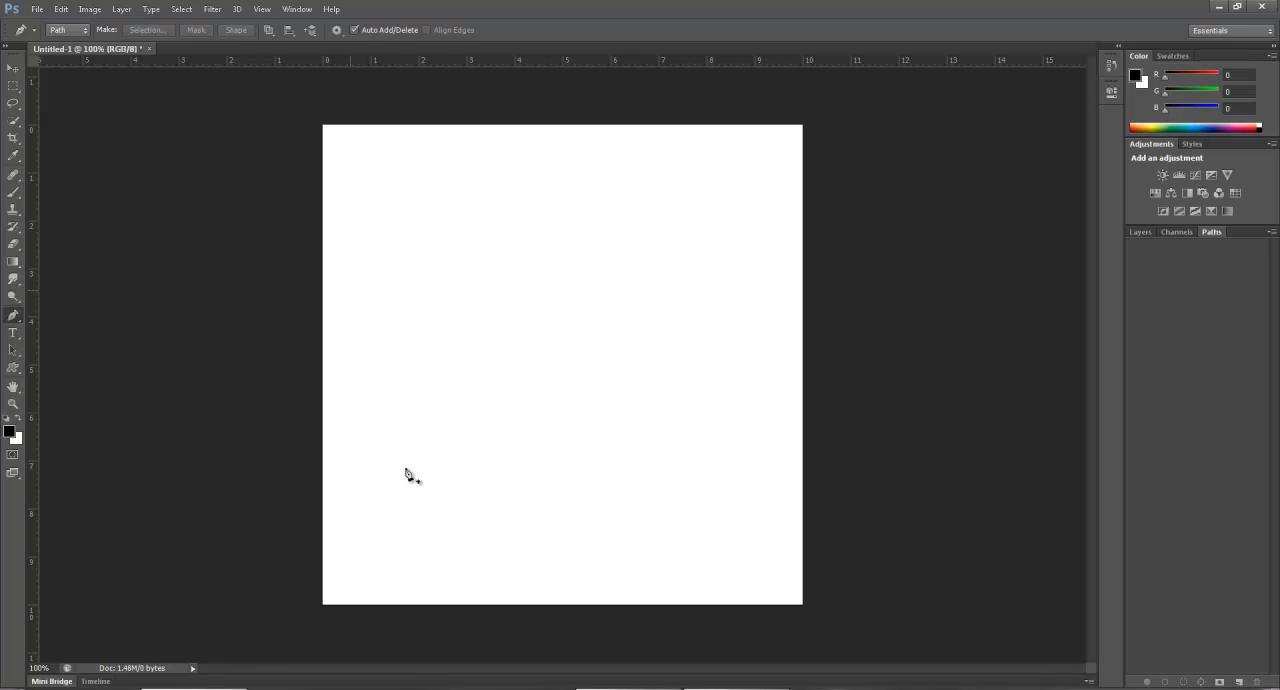
{"action": "left_click", "coordinate": [350, 290]}
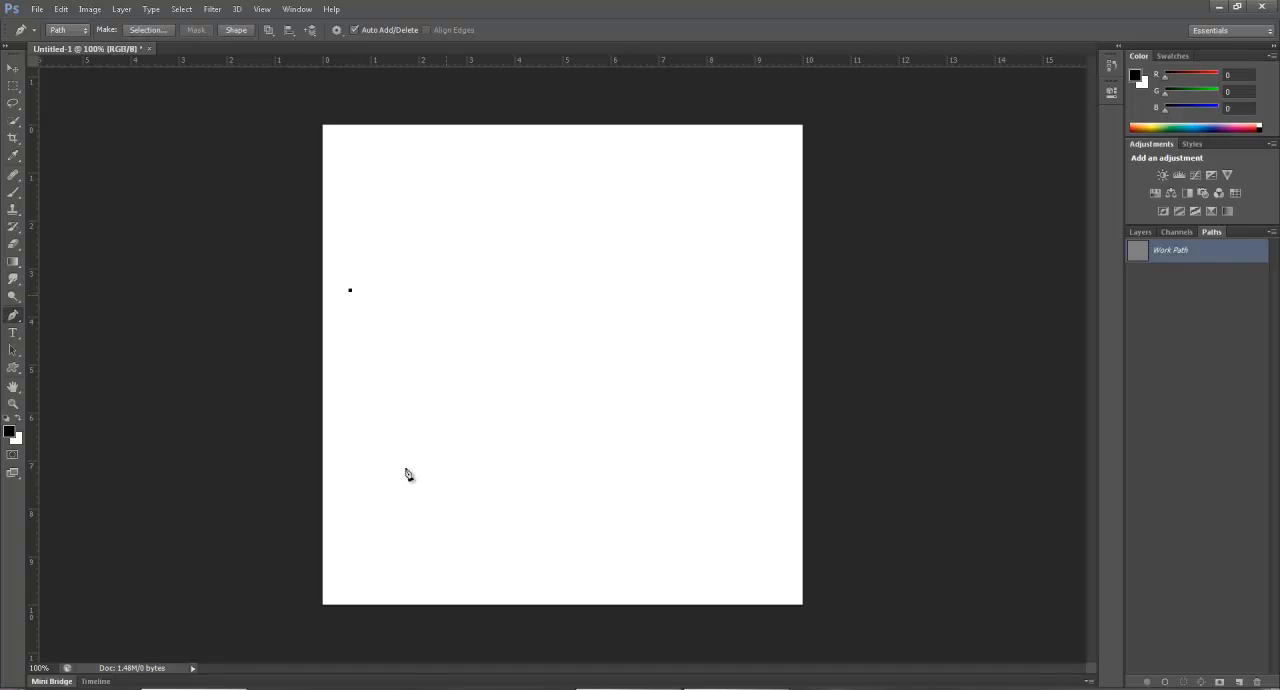
{"action": "left_click", "coordinate": [436, 290]}
{"action": "left_click_drag", "start_coordinate": [485, 247], "coordinate": [530, 247]}
{"action": "left_click", "coordinate": [510, 289]}
{"action": "left_click_drag", "start_coordinate": [510, 289], "coordinate": [510, 289]}
Continue the path with a straight segment about 1.3 inches long, a second hump about 0.9 inch high, and another straight segment.
{"action": "left_click", "coordinate": [571, 289]}
{"action": "left_click", "coordinate": [609, 246]}
{"action": "left_click_drag", "start_coordinate": [609, 246], "coordinate": [650, 245]}
{"action": "left_click", "coordinate": [635, 286]}
{"action": "left_click", "coordinate": [700, 286], "text": "shift"}
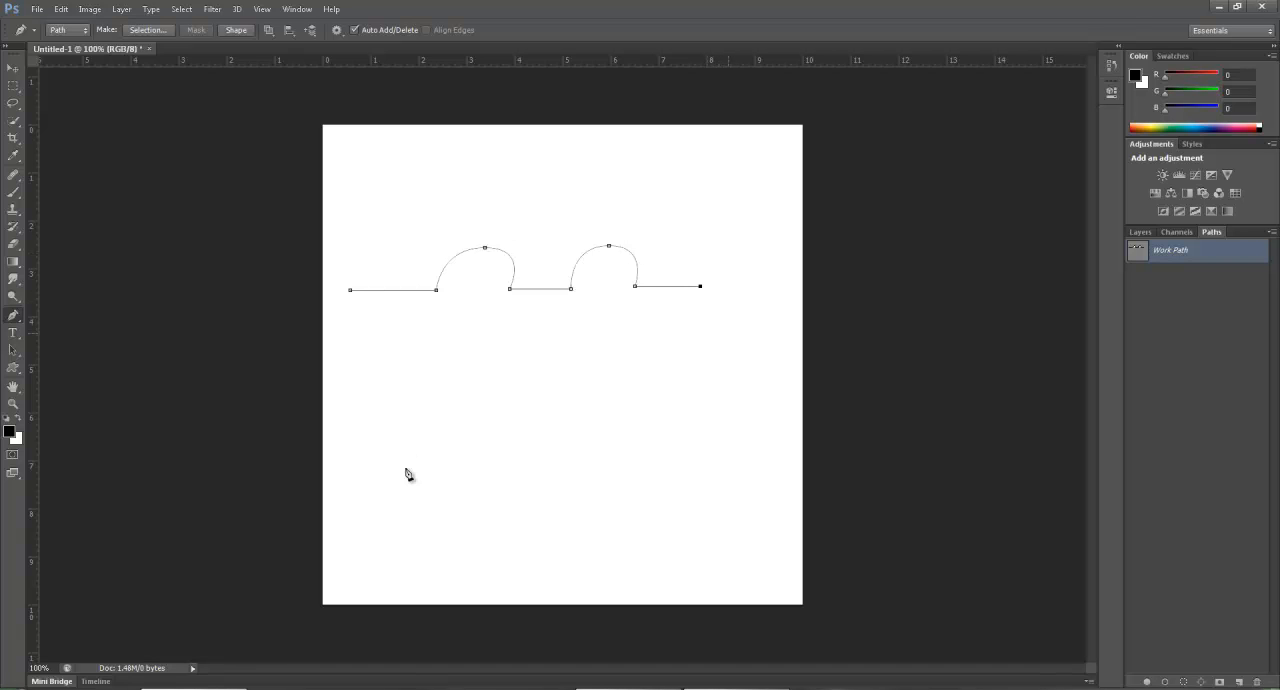
Add a downward curve about 1 inch deep and a short straight segment, and end the open path.
{"action": "mouse_move", "coordinate": [727, 333]}
{"action": "left_mouse_down"}
{"action": "mouse_move", "coordinate": [771, 328]}
{"action": "mouse_move", "coordinate": [762, 334]}
{"action": "left_mouse_up"}
{"action": "left_click", "coordinate": [757, 283]}
{"action": "left_click", "coordinate": [788, 283]}
{"action": "key", "text": "Escape"}
Start a second open path below the first as a continuous wave about 2 inches high, up to its second crest.
{"action": "left_click", "coordinate": [410, 356]}
{"action": "left_click_drag", "start_coordinate": [411, 357], "coordinate": [454, 354]}
{"action": "left_click", "coordinate": [446, 404]}
{"action": "left_click_drag", "start_coordinate": [484, 450], "coordinate": [526, 450]}
{"action": "key", "text": "ctrl+z"}
{"action": "left_click_drag", "start_coordinate": [551, 353], "coordinate": [585, 352]}
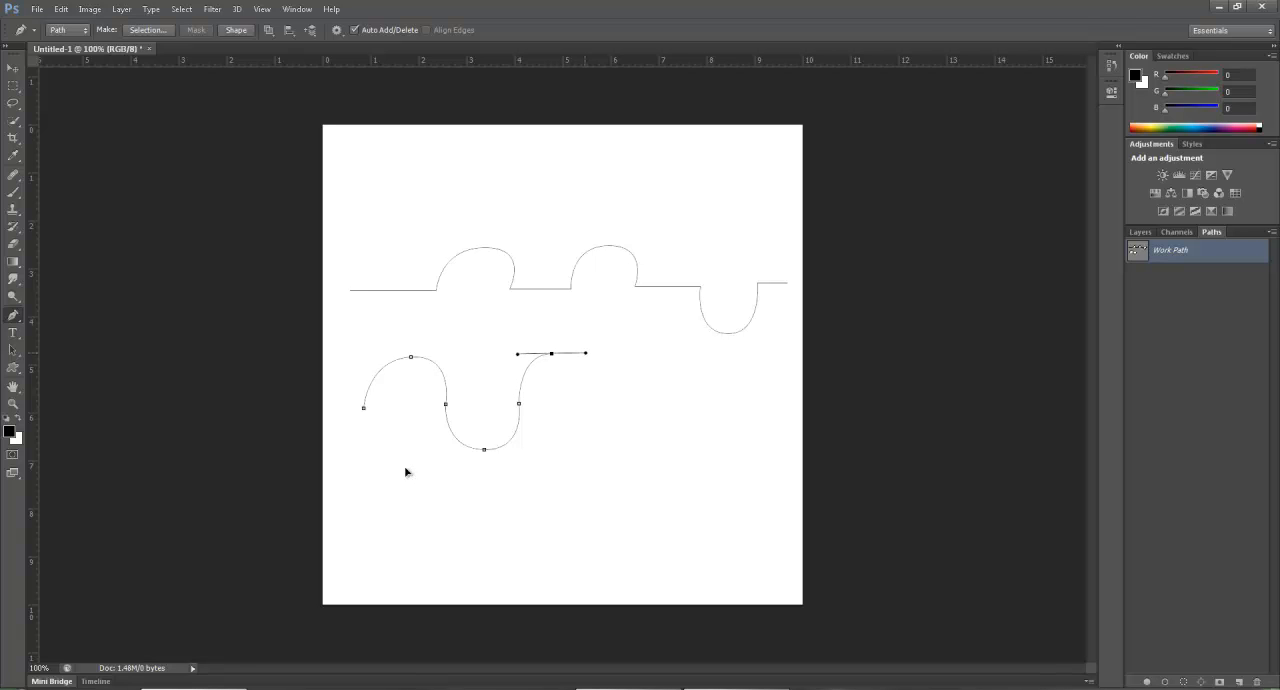
Continue the wave with a second trough and a third crest, keeping the height at about 2 inches.
{"action": "left_click", "coordinate": [583, 402]}
{"action": "left_click_drag", "start_coordinate": [621, 451], "coordinate": [663, 451]}
{"action": "left_click", "coordinate": [653, 401]}
{"action": "left_click_drag", "start_coordinate": [685, 349], "coordinate": [720, 347]}
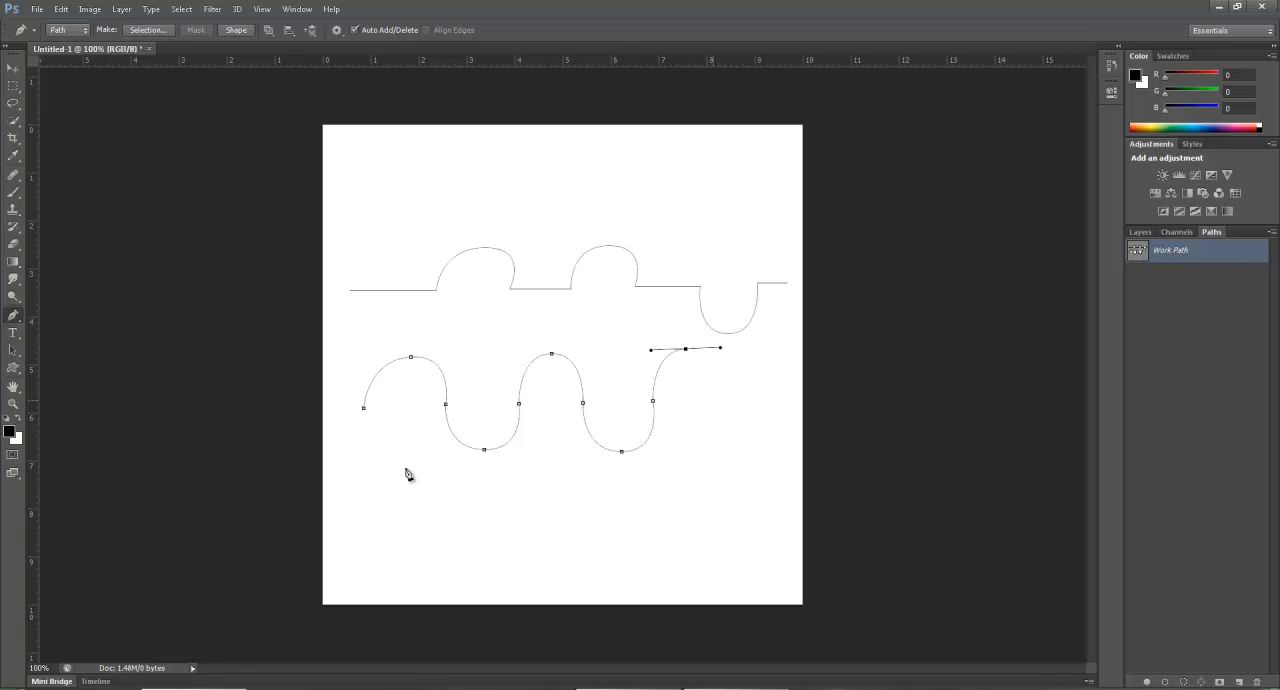
Finish the wave with a third trough, rounding its lowest anchor point with horizontal handles about 0.8 inch long.
{"action": "left_click", "coordinate": [712, 398]}
{"action": "left_click", "coordinate": [738, 445]}
{"action": "left_click", "coordinate": [761, 395]}
{"action": "left_click_drag", "start_coordinate": [739, 445], "coordinate": [779, 444]}
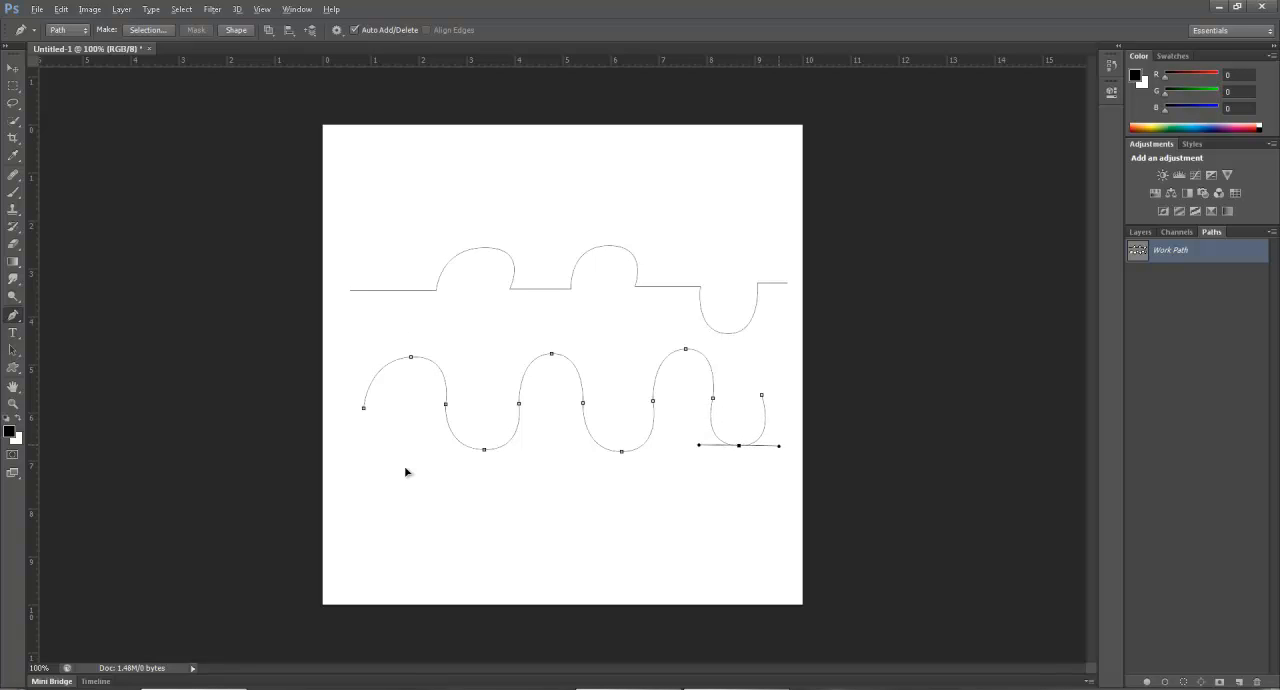